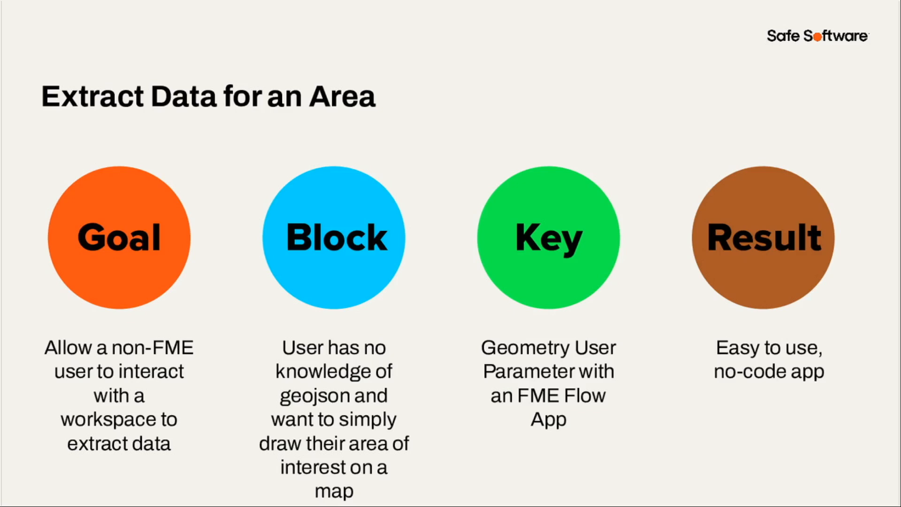
{"action": "key", "text": "Right"}
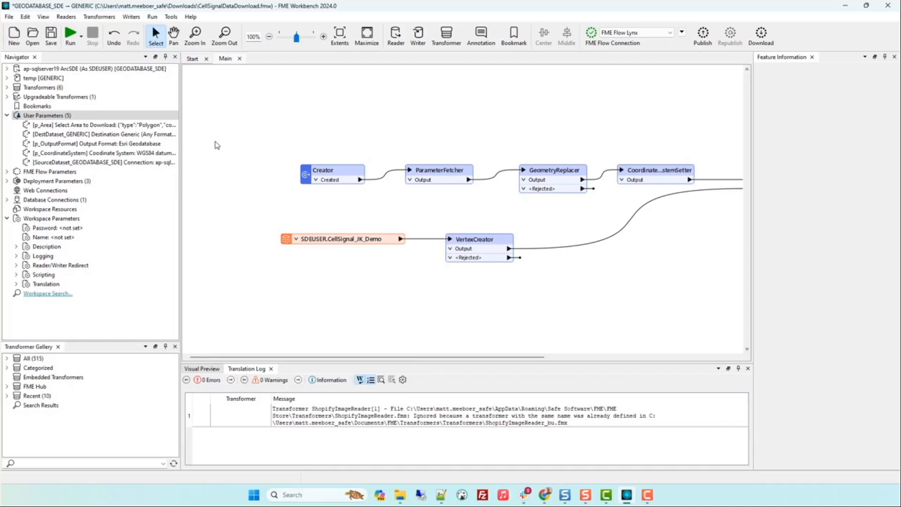
Inspect the ParameterFetcher's parameter-to-attribute mapping and the cellsignals writer feature type's settings
{"action": "double_click", "coordinate": [464, 176]}
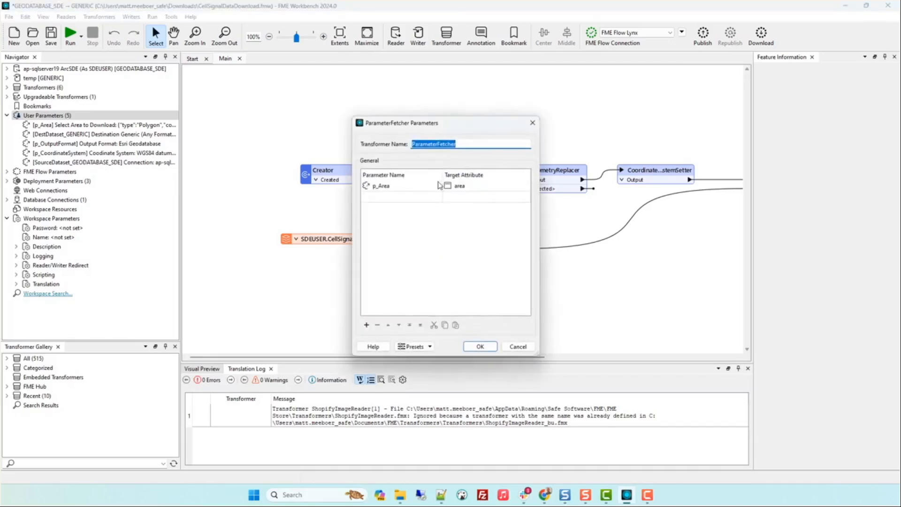
{"action": "left_click", "coordinate": [517, 346]}
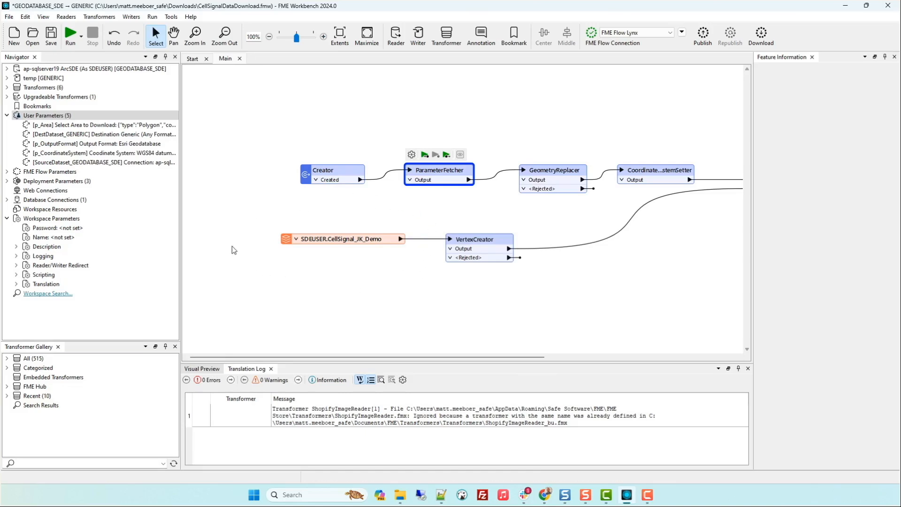
{"action": "left_click_drag", "start_coordinate": [400, 360], "coordinate": [590, 360]}
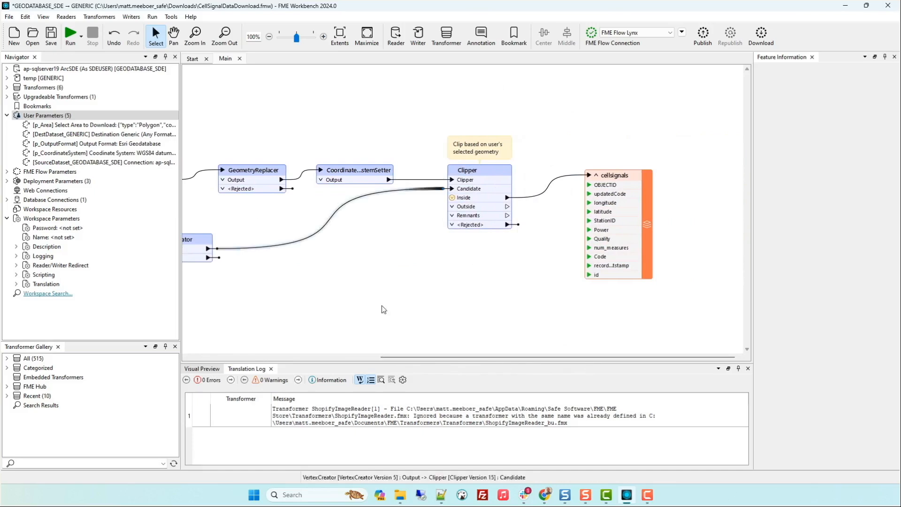
{"action": "double_click", "coordinate": [634, 176]}
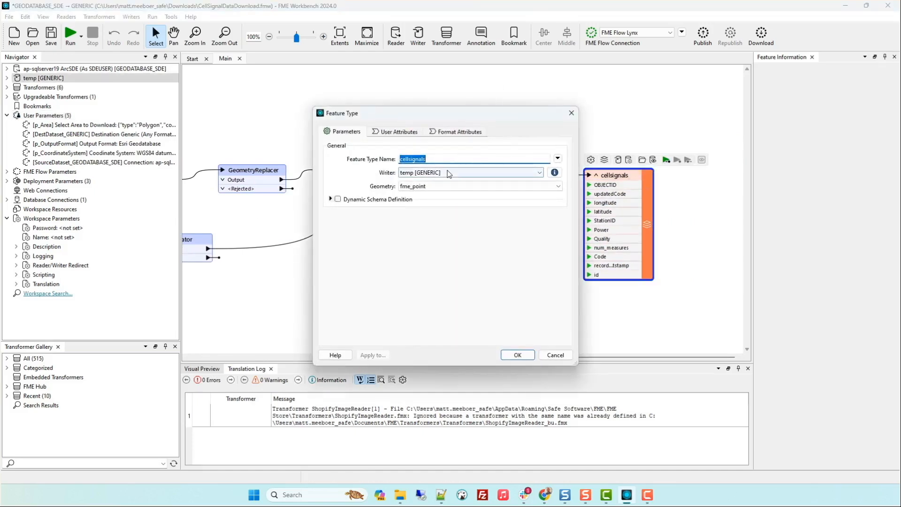
{"action": "left_click", "coordinate": [517, 355]}
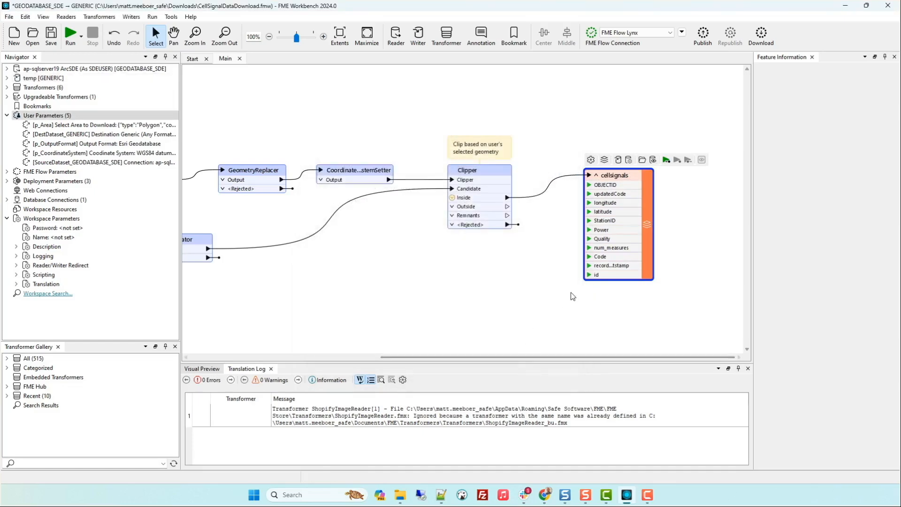
Open the workspace's user parameter manager and look over the area selection and destination folder parameters
{"action": "right_click", "coordinate": [78, 115]}
{"action": "left_click", "coordinate": [115, 123]}
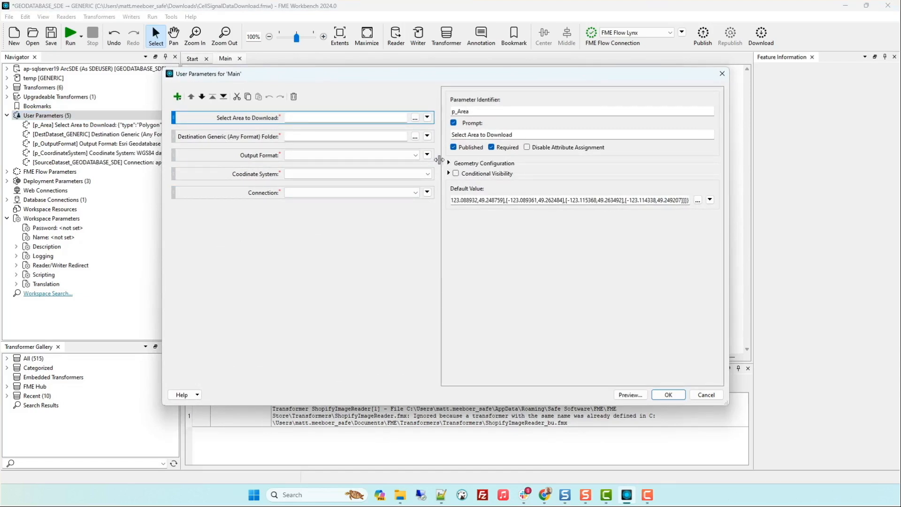
{"action": "left_click", "coordinate": [219, 136]}
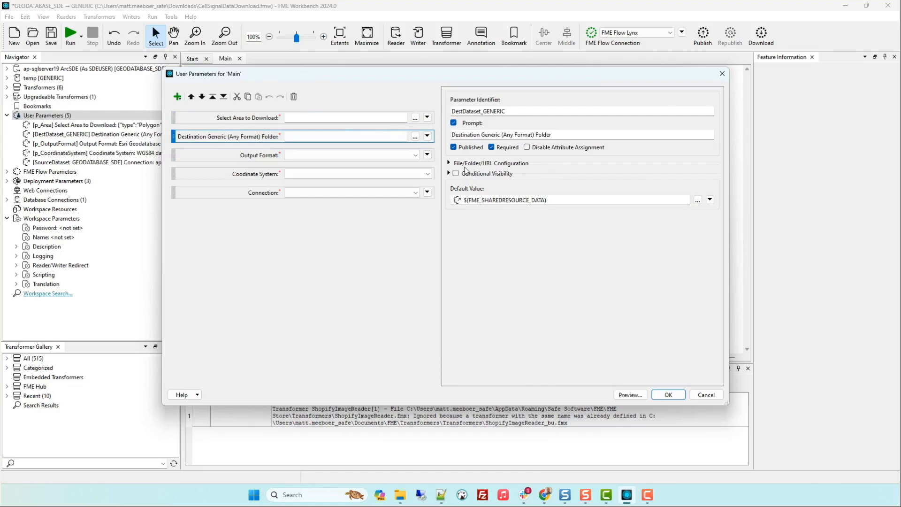
{"action": "left_click", "coordinate": [246, 117]}
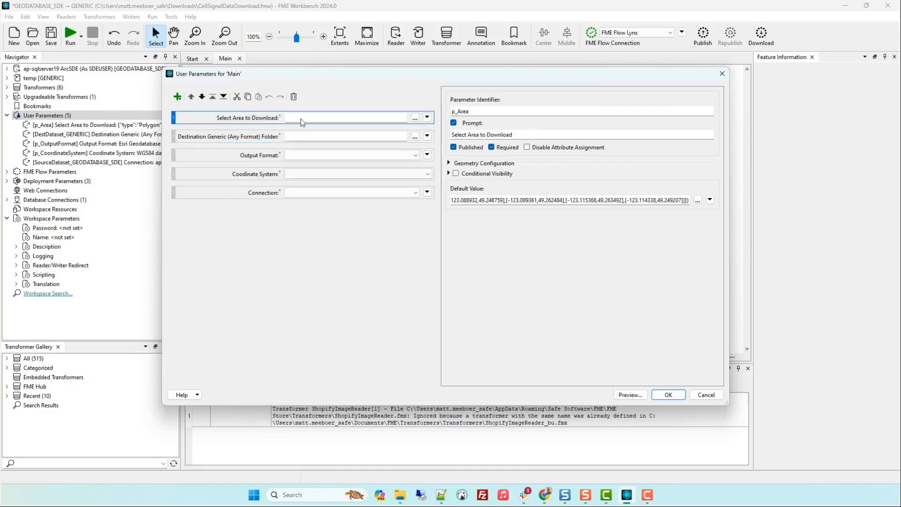
Check the available user parameter types, and examine the Select Area to Download parameter's geometry configuration and allowed geometry types
{"action": "left_click", "coordinate": [178, 96]}
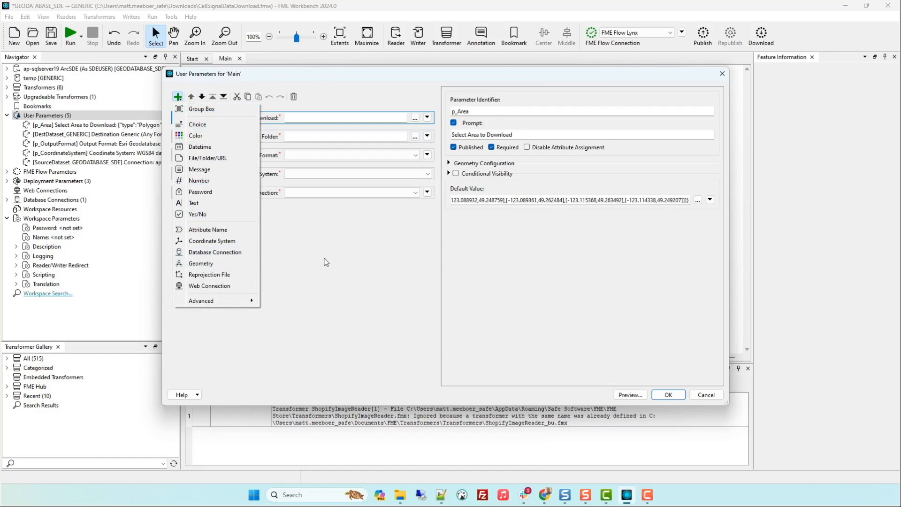
{"action": "left_click", "coordinate": [326, 261]}
{"action": "left_click", "coordinate": [260, 118]}
{"action": "left_click", "coordinate": [454, 164]}
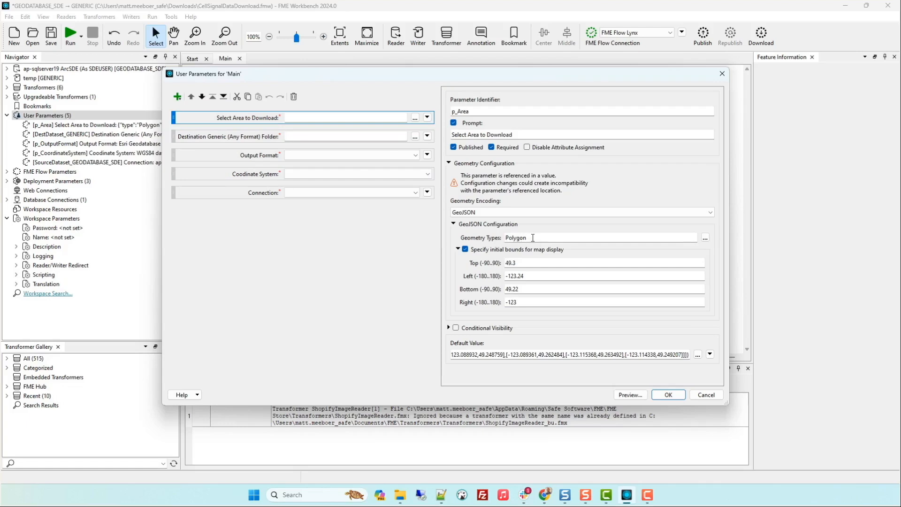
{"action": "left_click", "coordinate": [705, 238]}
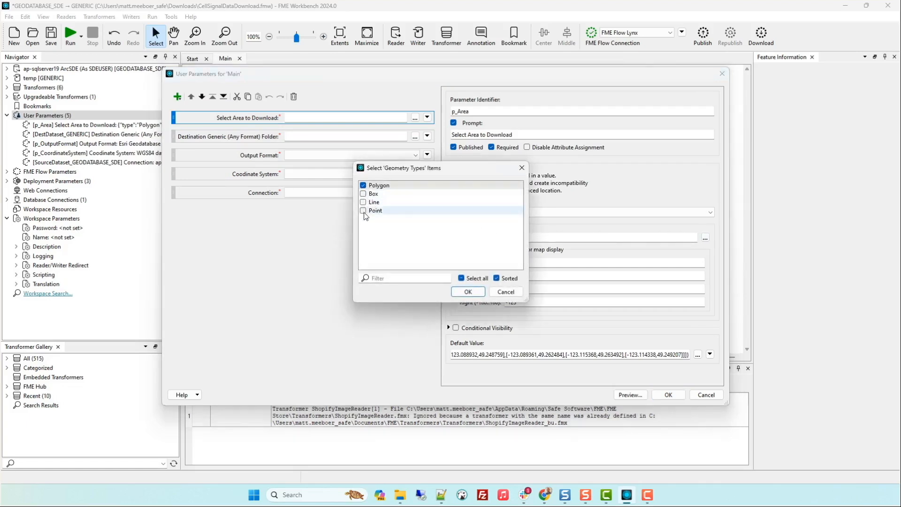
{"action": "left_click", "coordinate": [506, 294]}
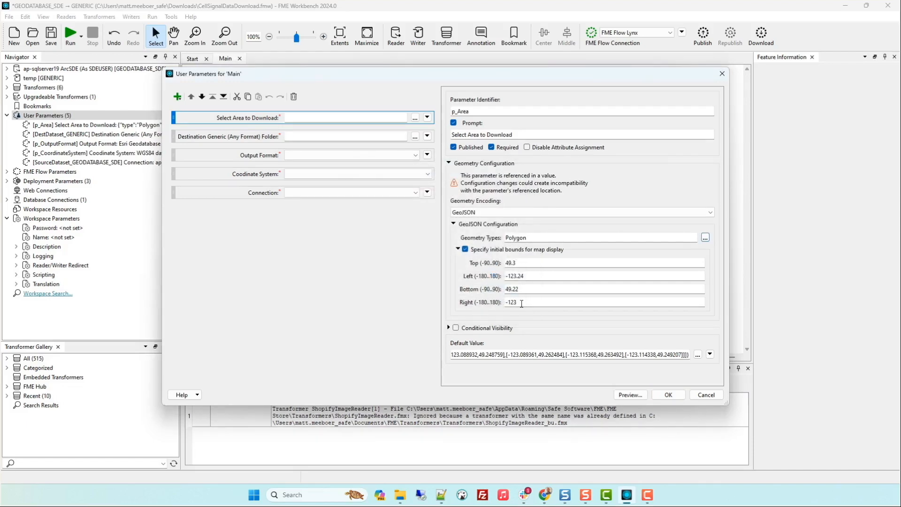
Review the destination folder, output format, coordinate system and connection parameters' configurations, and close the parameter manager
{"action": "left_click", "coordinate": [263, 140]}
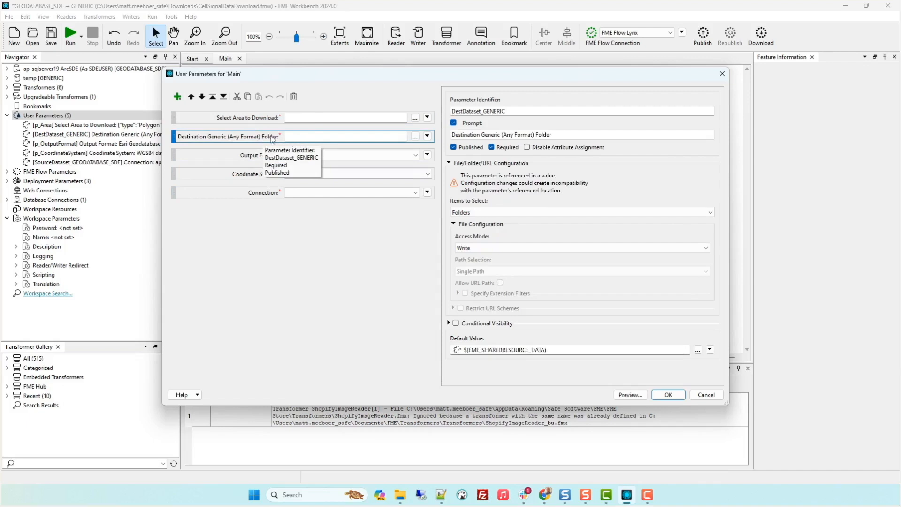
{"action": "left_click", "coordinate": [265, 155]}
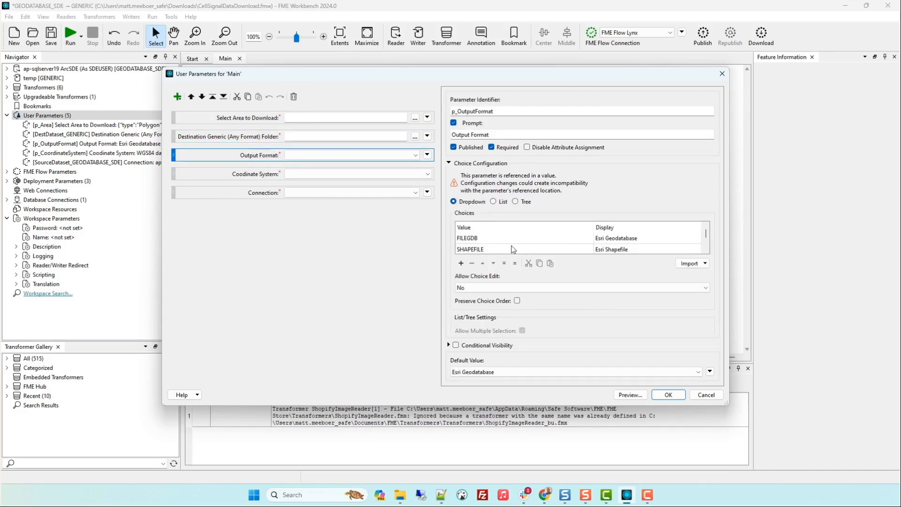
{"action": "scroll", "coordinate": [495, 242], "scroll_direction": "down", "scroll_amount": 2}
{"action": "scroll", "coordinate": [496, 241], "scroll_direction": "up", "scroll_amount": 2}
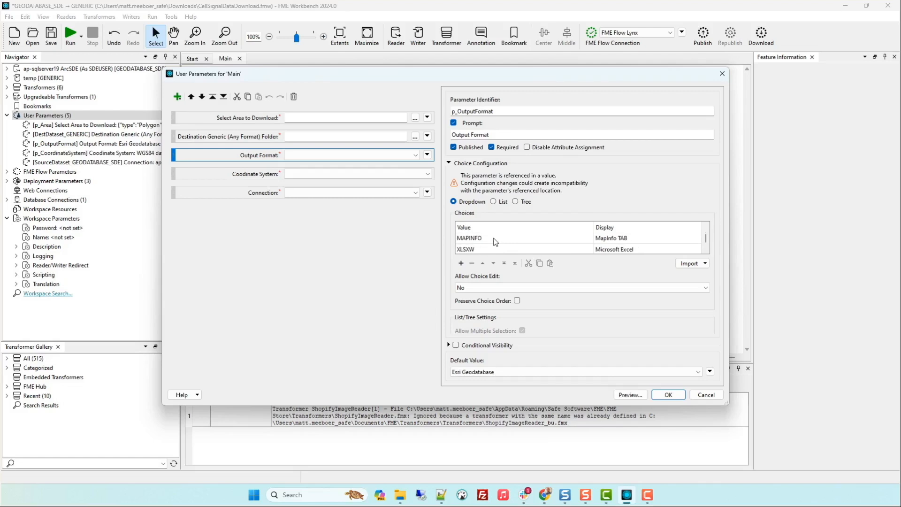
{"action": "left_click", "coordinate": [277, 178]}
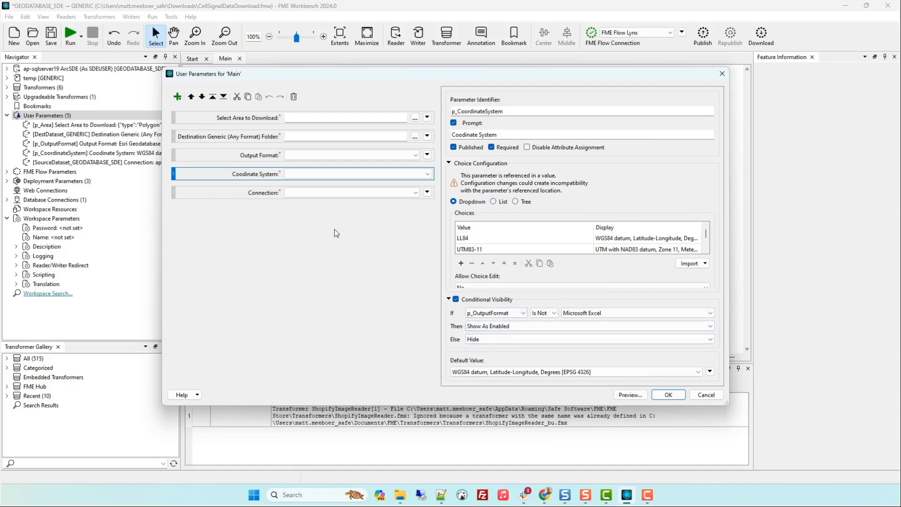
{"action": "left_click", "coordinate": [355, 194]}
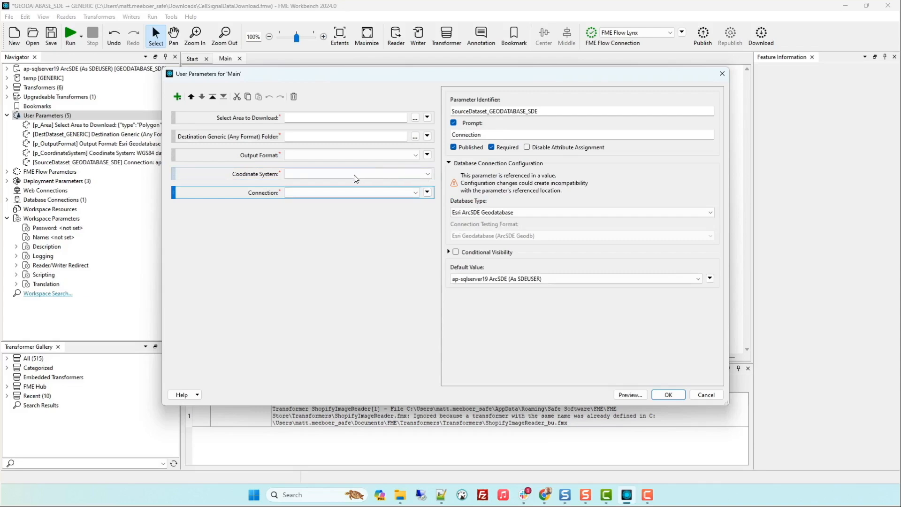
{"action": "left_click", "coordinate": [356, 177]}
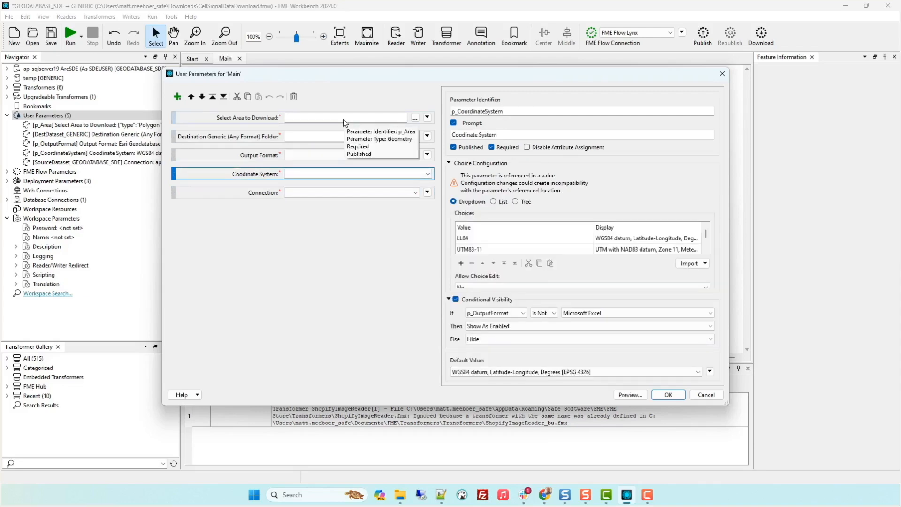
{"action": "left_click", "coordinate": [667, 395]}
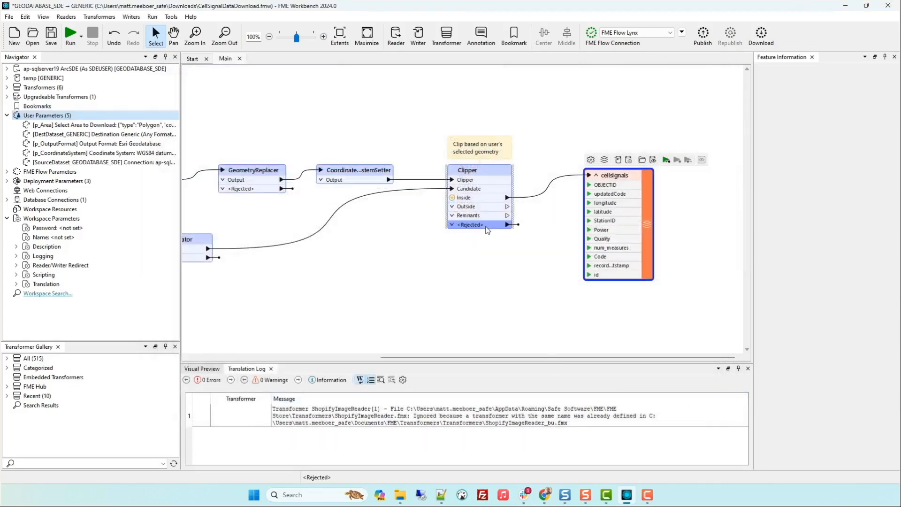
Examine the GeoJSON value of Select Area to Download in the workspace's run prompt, and cancel the run
{"action": "left_click", "coordinate": [70, 34]}
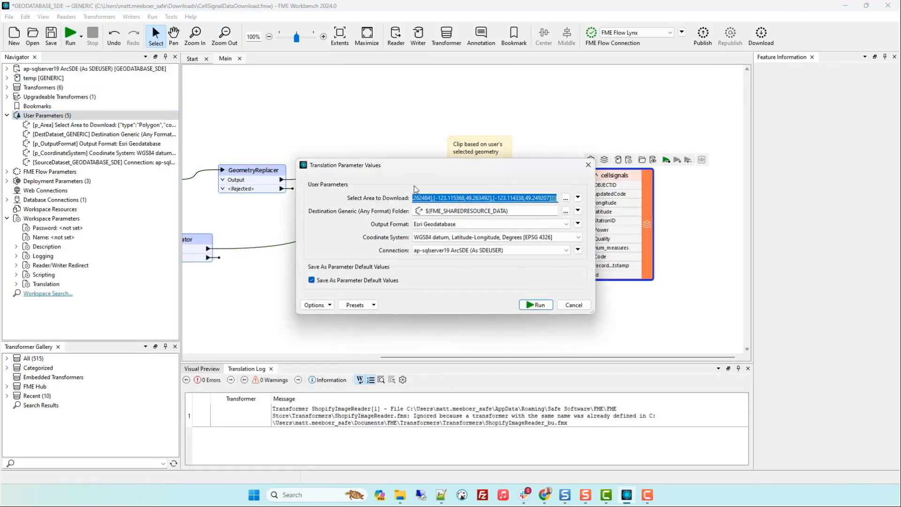
{"action": "left_click", "coordinate": [566, 198]}
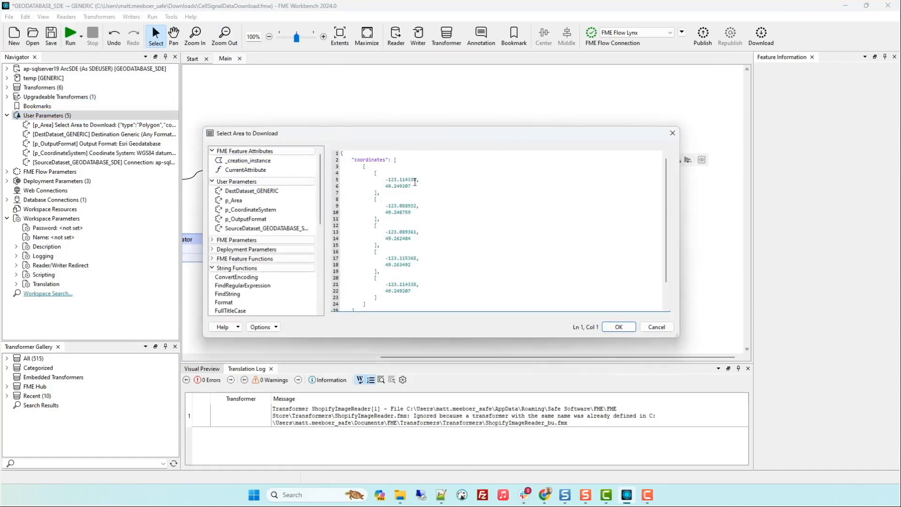
{"action": "scroll", "coordinate": [352, 185], "scroll_direction": "down", "scroll_amount": 2}
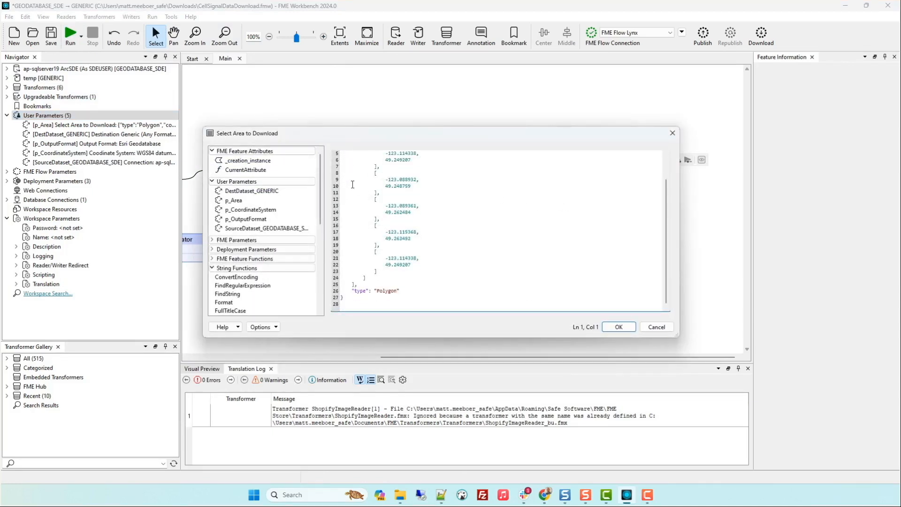
{"action": "scroll", "coordinate": [377, 225], "scroll_direction": "up", "scroll_amount": 2}
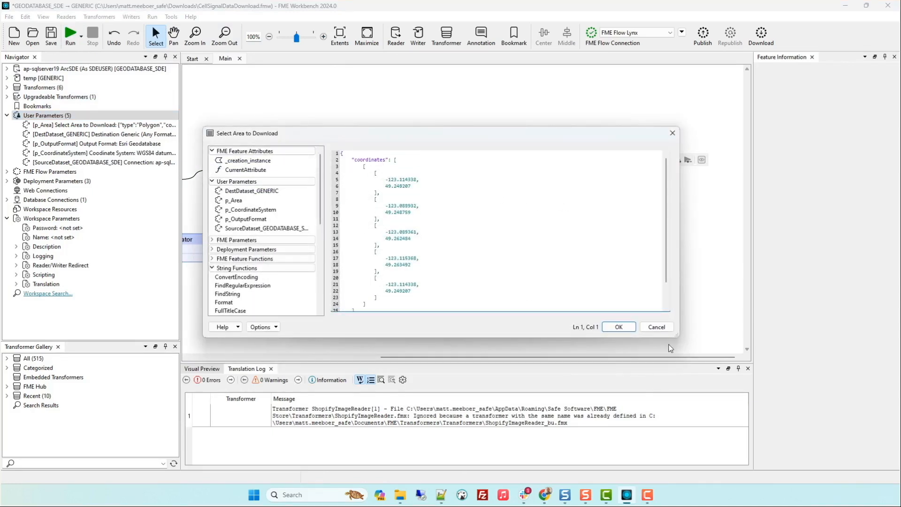
{"action": "left_click", "coordinate": [663, 328]}
{"action": "left_click", "coordinate": [588, 165]}
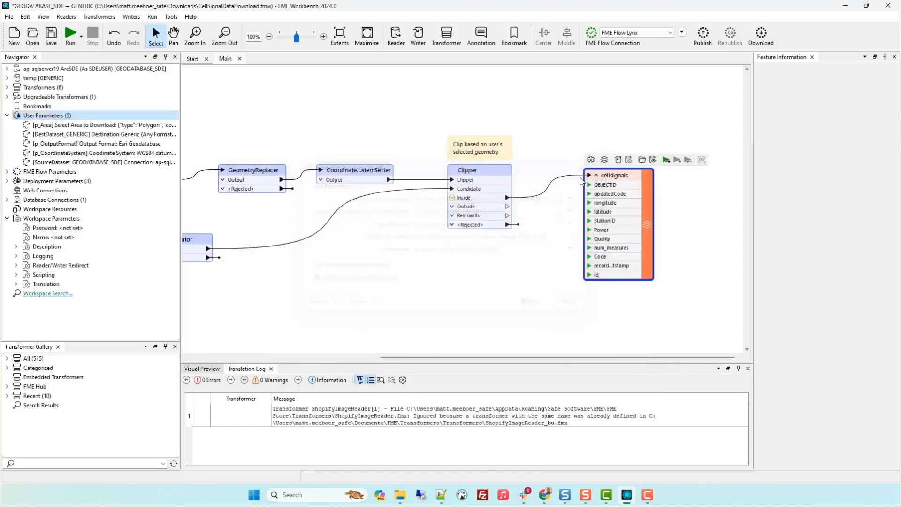
View the workspace's FME Flow publishing settings and close them without publishing
{"action": "left_click", "coordinate": [702, 34]}
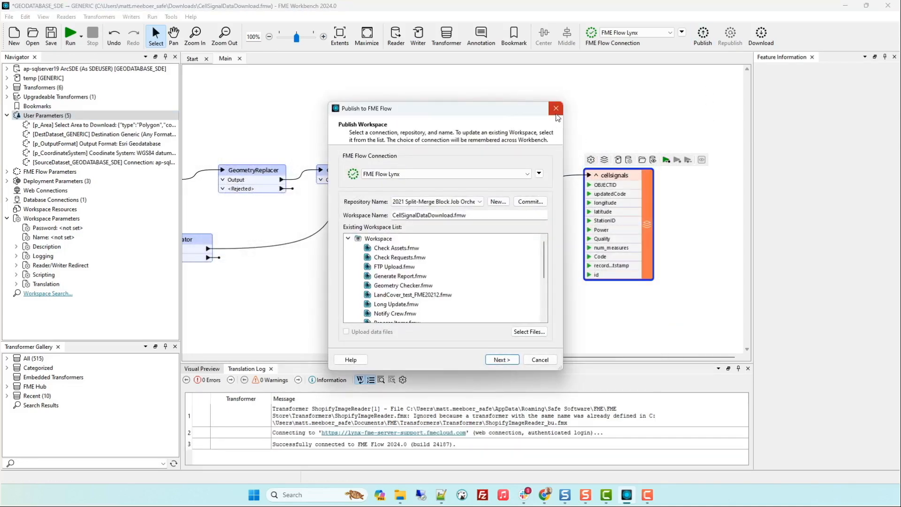
{"action": "left_click", "coordinate": [557, 110]}
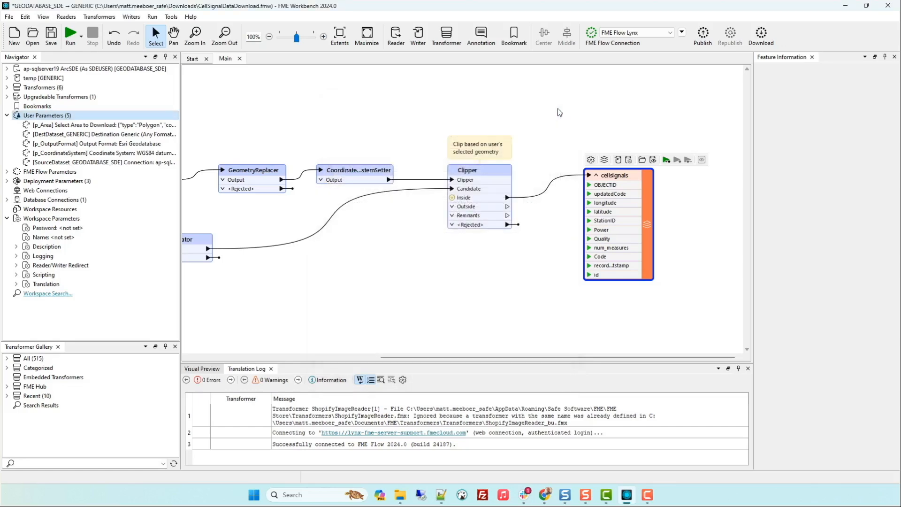
Switch to the browser and bring up the download form of the Vancouver Cell Signals app
{"action": "left_click", "coordinate": [845, 9]}
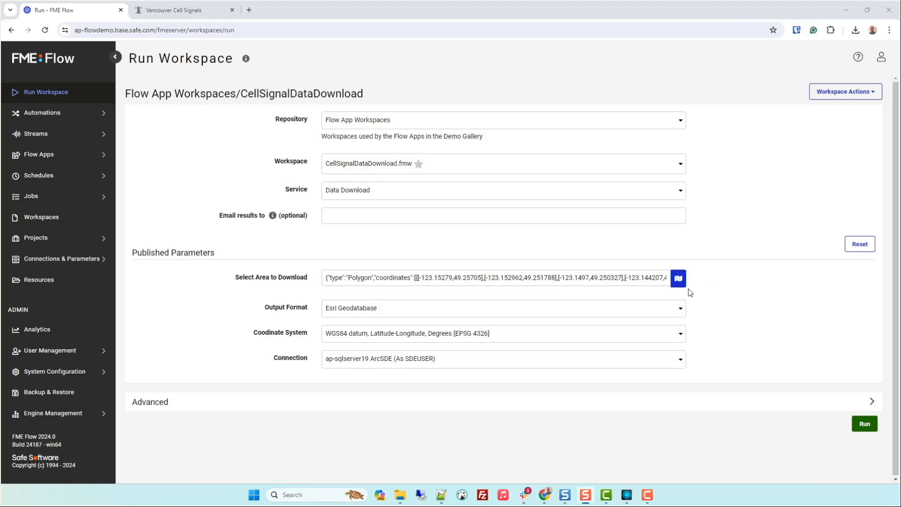
{"action": "left_click", "coordinate": [160, 7]}
{"action": "scroll", "coordinate": [170, 233], "scroll_direction": "down", "scroll_amount": 1}
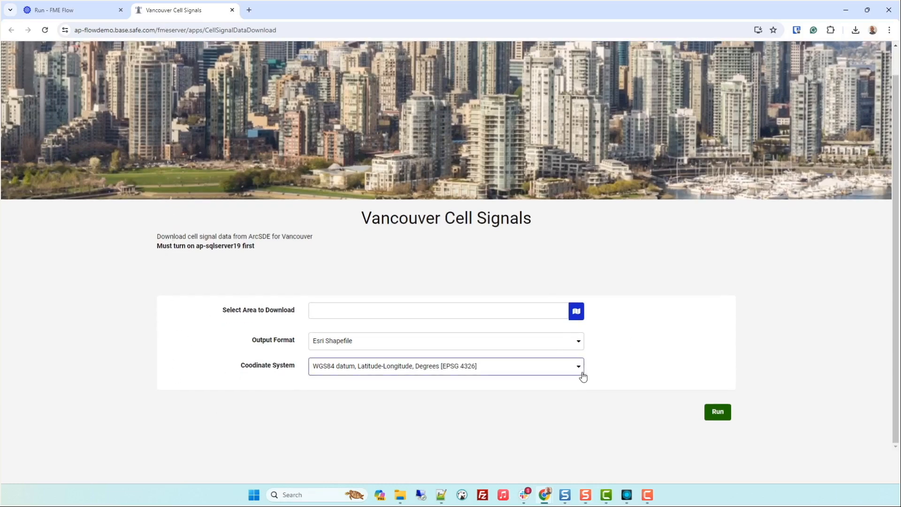
Draw a four-cornered polygon over Vancouver's West End on the map and confirm it as the area to download
{"action": "left_click", "coordinate": [577, 311]}
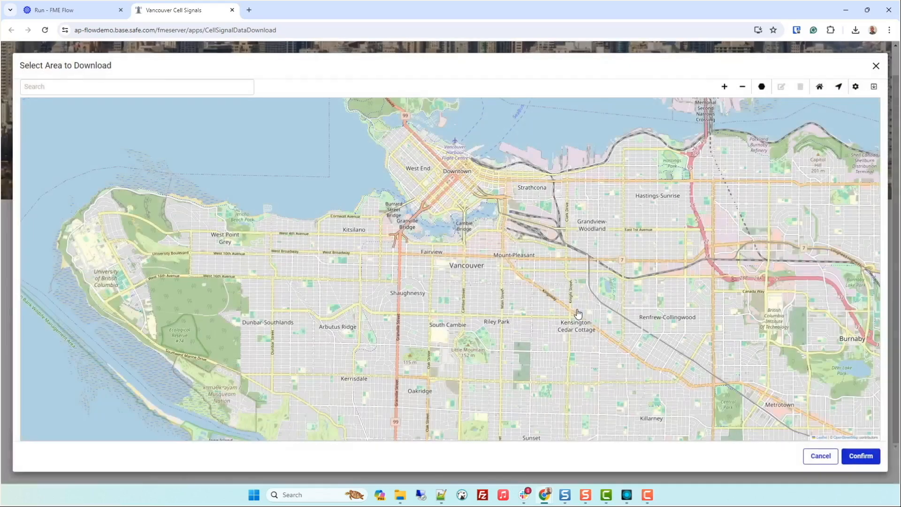
{"action": "left_click_drag", "start_coordinate": [531, 240], "coordinate": [439, 255]}
{"action": "left_click", "coordinate": [761, 87]}
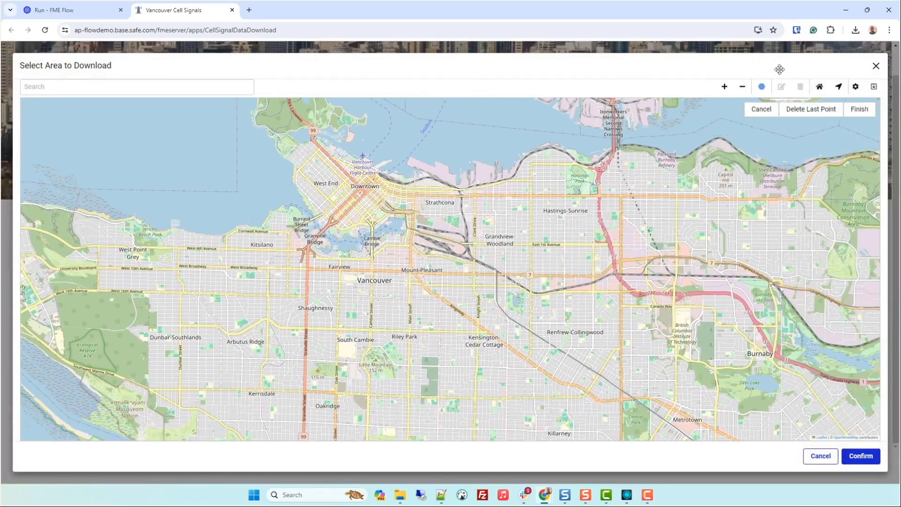
{"action": "left_click", "coordinate": [301, 171]}
{"action": "left_click", "coordinate": [329, 196]}
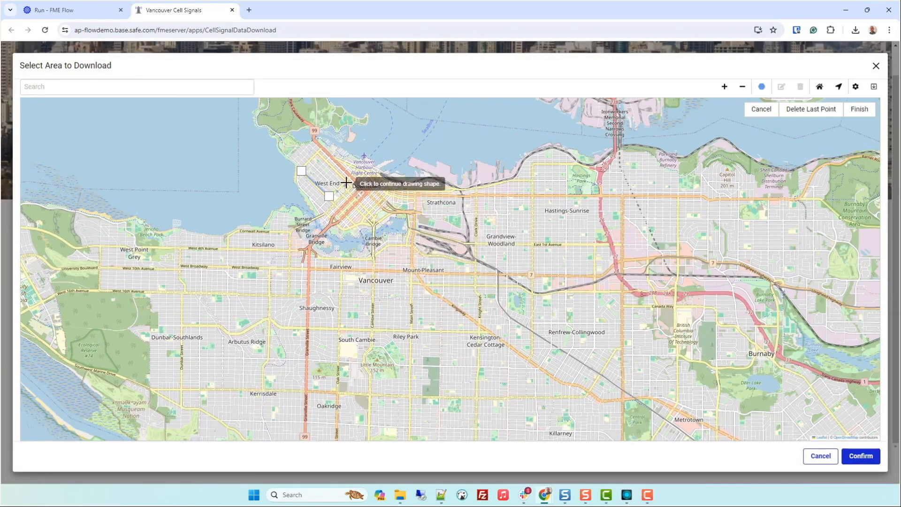
{"action": "left_click", "coordinate": [345, 182]}
{"action": "left_click", "coordinate": [316, 151]}
{"action": "left_click", "coordinate": [300, 171]}
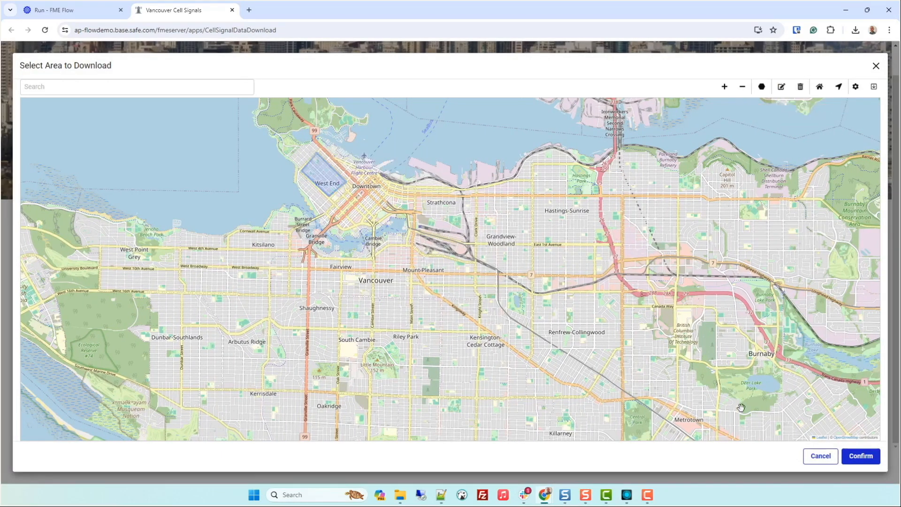
{"action": "left_click", "coordinate": [860, 455]}
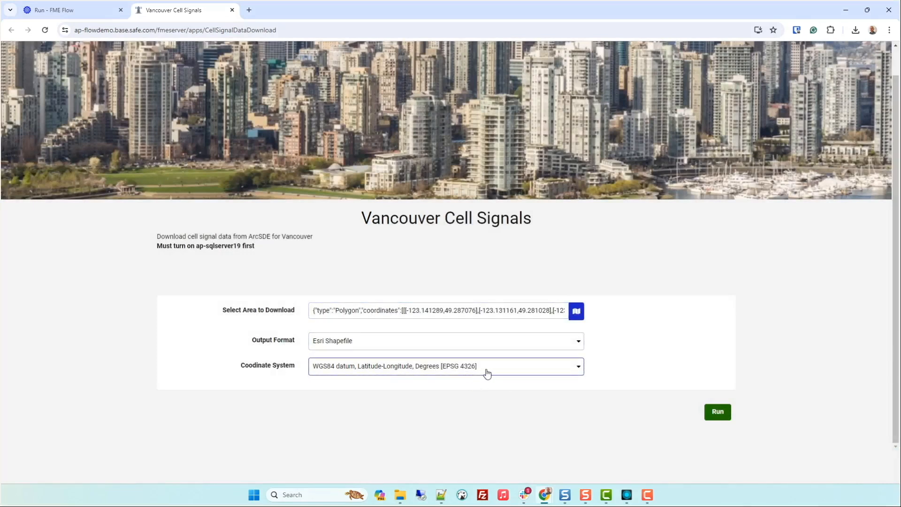
Try Microsoft Excel and MapInfo TAB as the output format, and return it to Esri Shapefile
{"action": "left_click", "coordinate": [484, 350]}
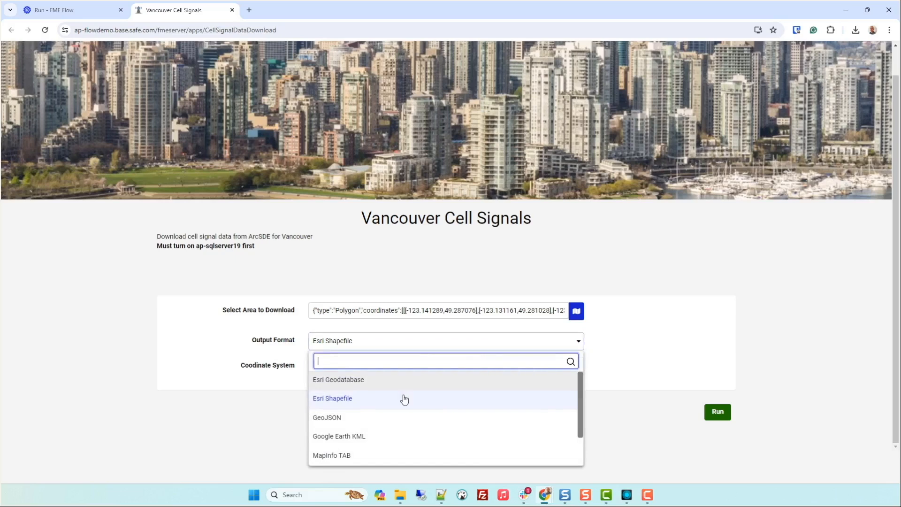
{"action": "scroll", "coordinate": [372, 423], "scroll_direction": "down", "scroll_amount": 2}
{"action": "left_click", "coordinate": [371, 437]}
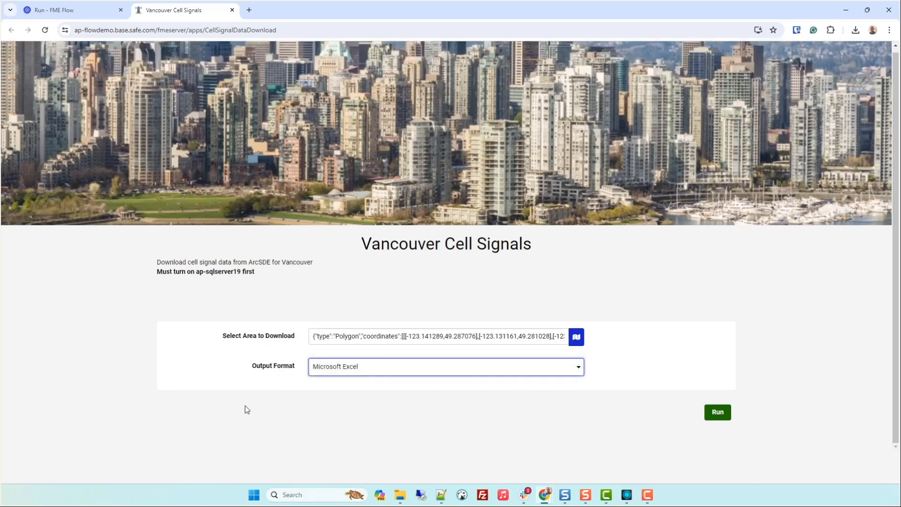
{"action": "left_click", "coordinate": [393, 373]}
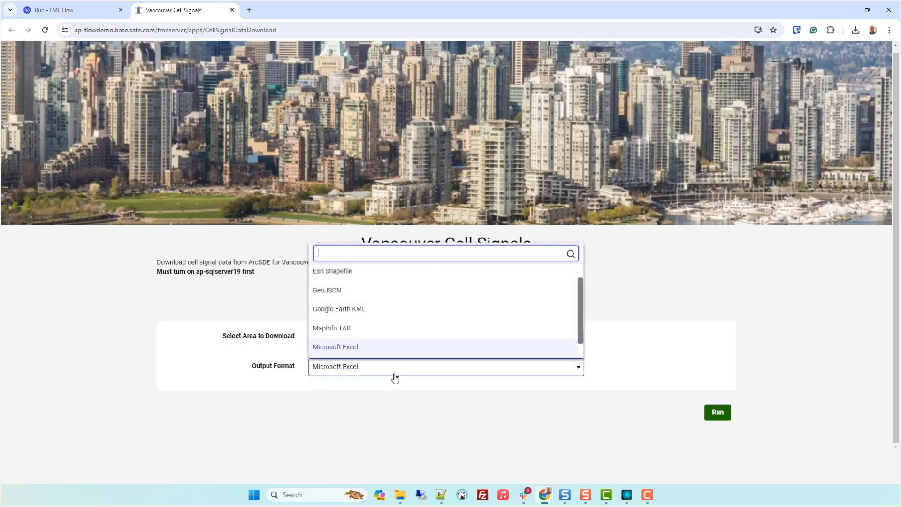
{"action": "left_click", "coordinate": [373, 333]}
{"action": "left_click", "coordinate": [449, 374]}
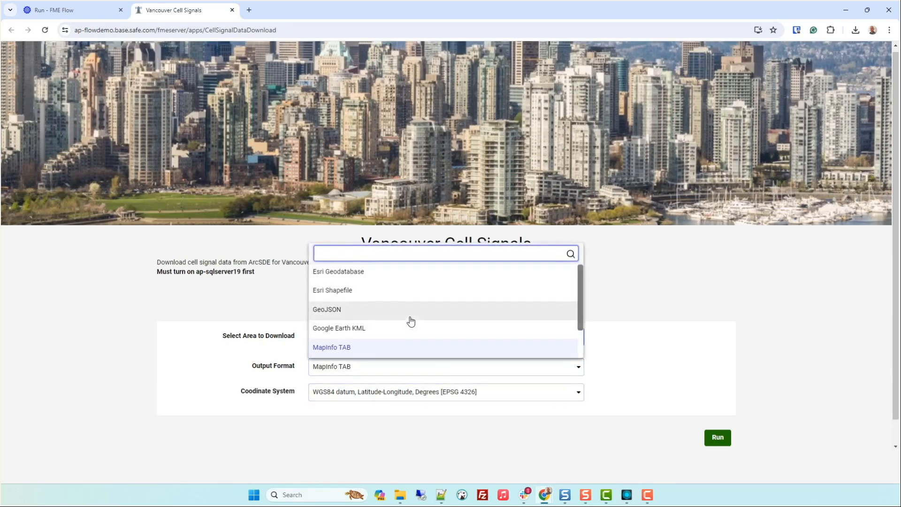
{"action": "left_click", "coordinate": [364, 295]}
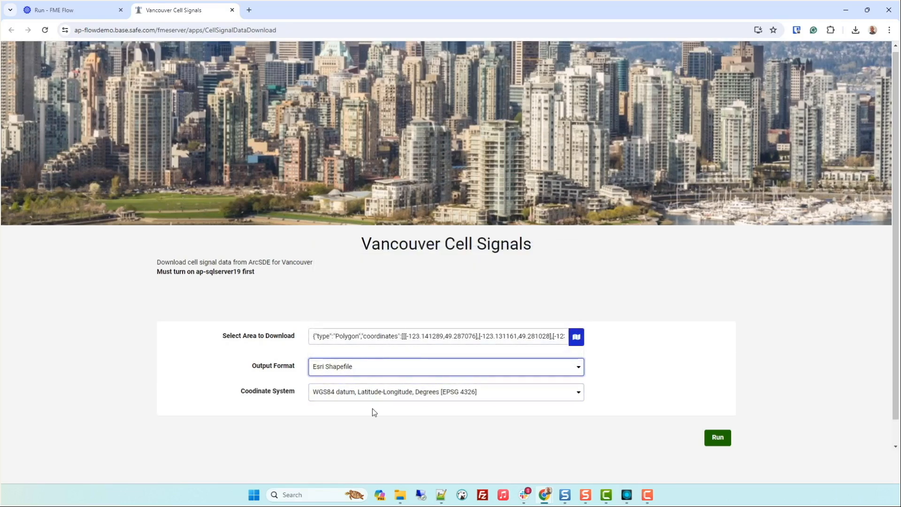
Set the coordinate system to UTM with NAD83 datum, Zone 11, Meter [UTM83-11] and run the cell signal data download
{"action": "left_click", "coordinate": [517, 398]}
{"action": "left_click", "coordinate": [488, 431]}
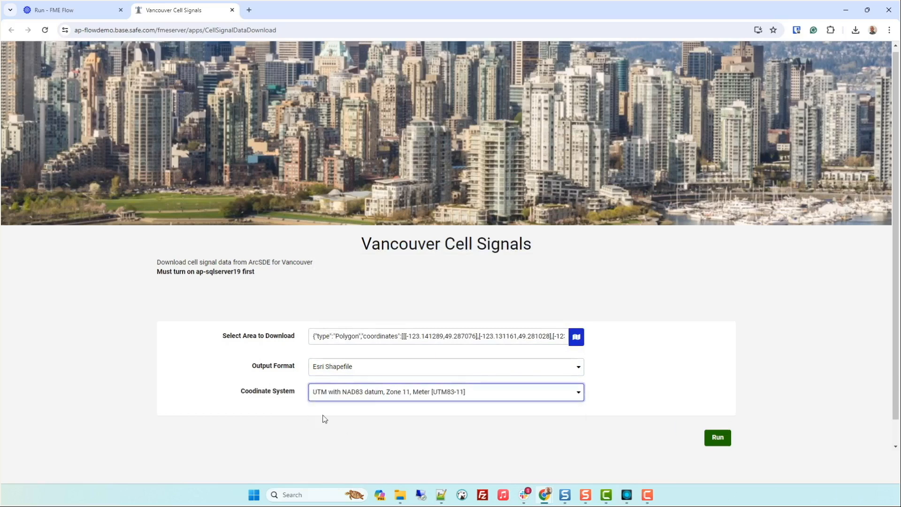
{"action": "left_click", "coordinate": [727, 444]}
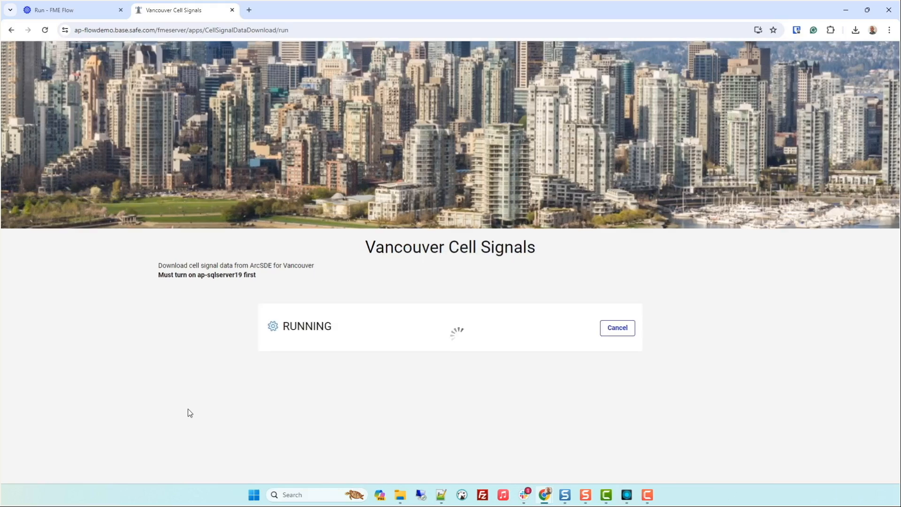
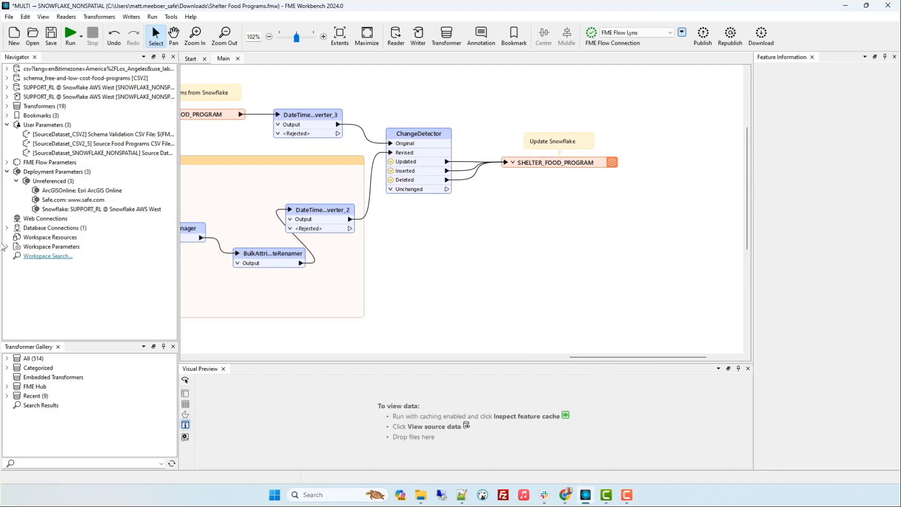
Examine the shared resource data reference in the default value of the Schema Validation CSV File user parameter
{"action": "right_click", "coordinate": [42, 126]}
{"action": "left_click", "coordinate": [65, 134]}
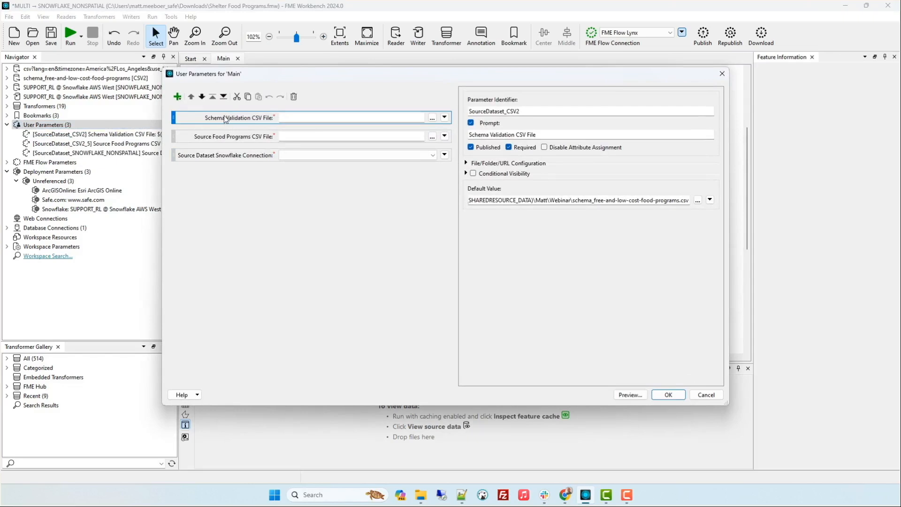
{"action": "left_click", "coordinate": [491, 200]}
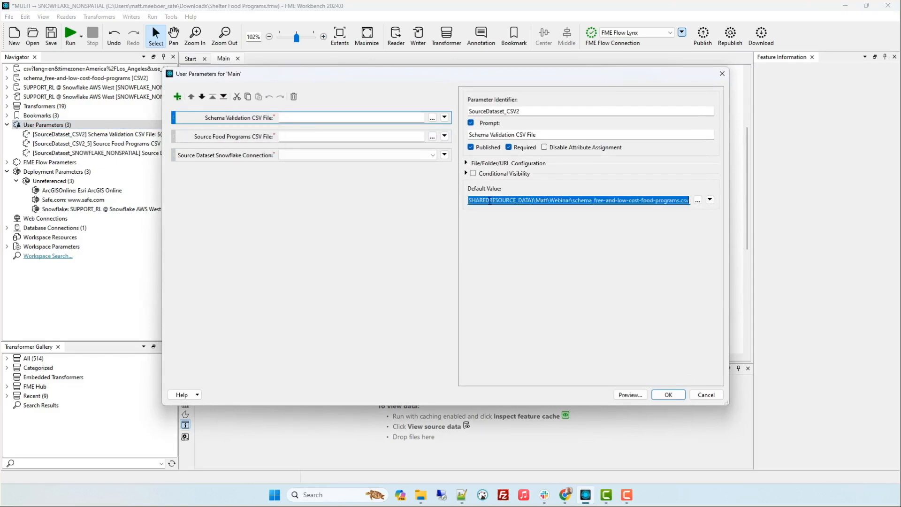
{"action": "left_click", "coordinate": [480, 201]}
{"action": "left_click_drag", "start_coordinate": [499, 200], "coordinate": [459, 201]}
{"action": "left_click", "coordinate": [500, 204]}
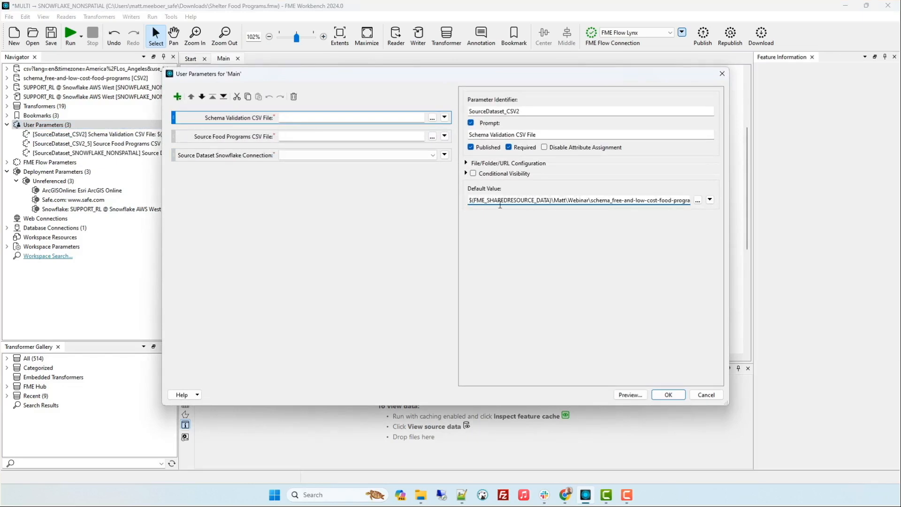
{"action": "left_click_drag", "start_coordinate": [553, 201], "coordinate": [461, 202]}
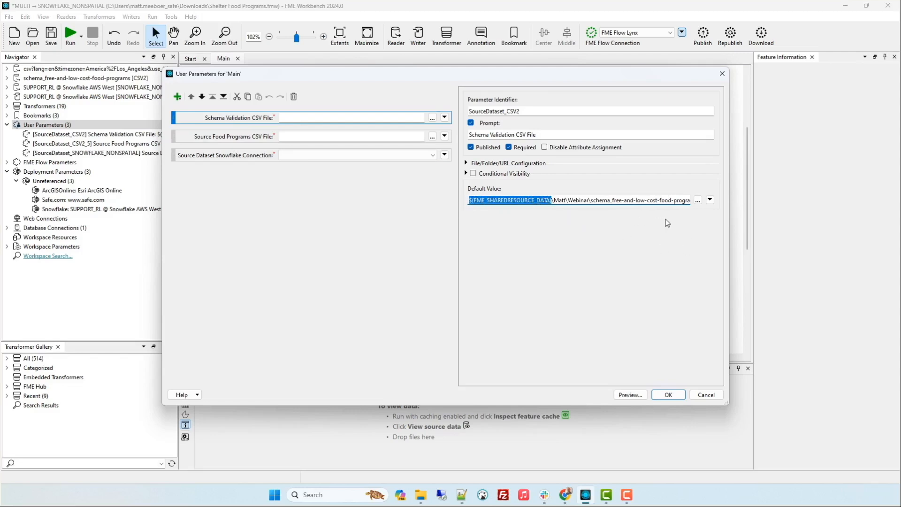
Look up FME_SHAREDRESOURCE_DATA among the FME Flow parameters offered for the default value, and leave the user parameter manager without saving
{"action": "left_click", "coordinate": [711, 201]}
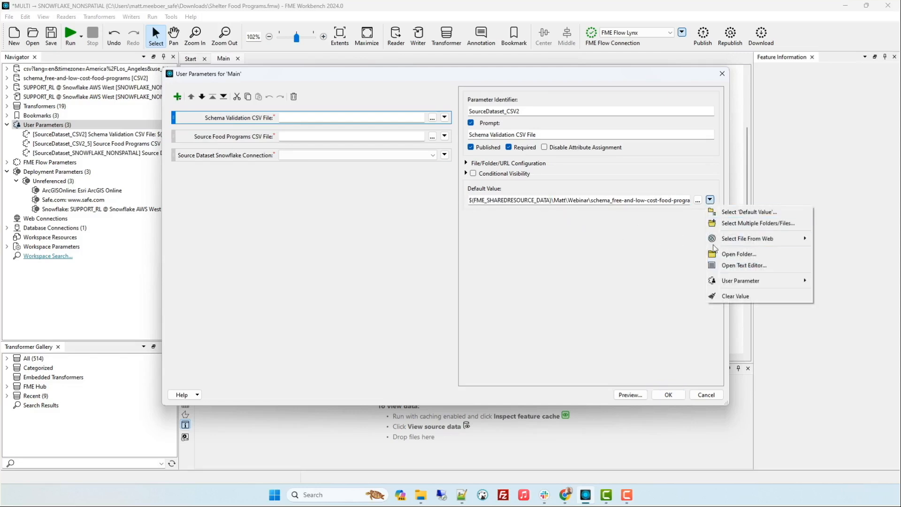
{"action": "mouse_move", "coordinate": [761, 283]}
{"action": "mouse_move", "coordinate": [678, 298]}
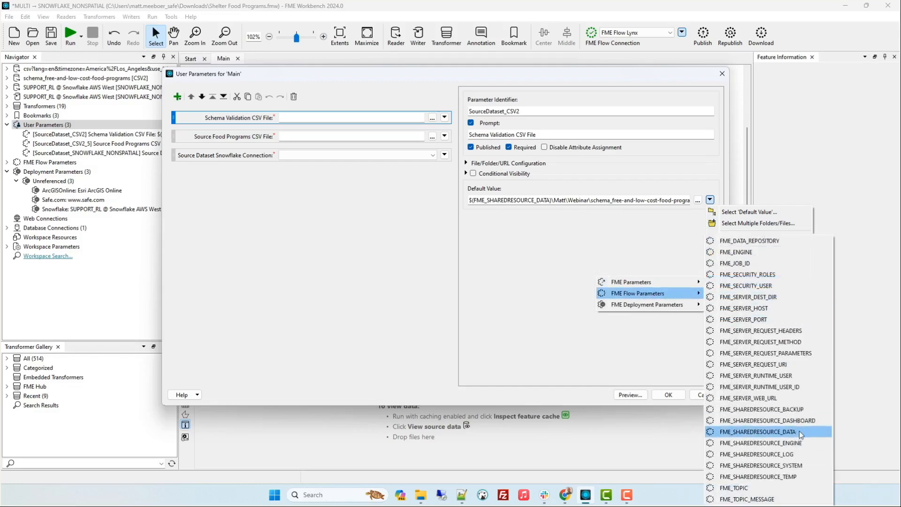
{"action": "left_click", "coordinate": [764, 436]}
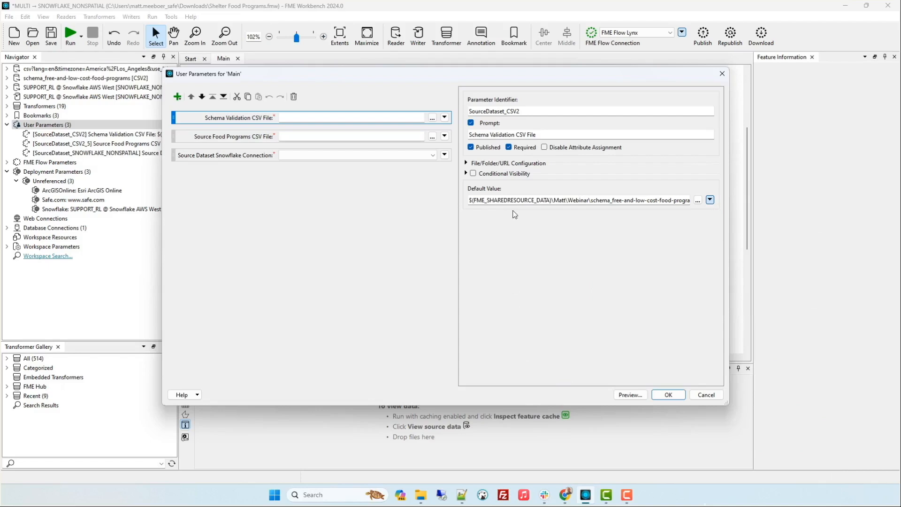
{"action": "triple_click", "coordinate": [638, 202]}
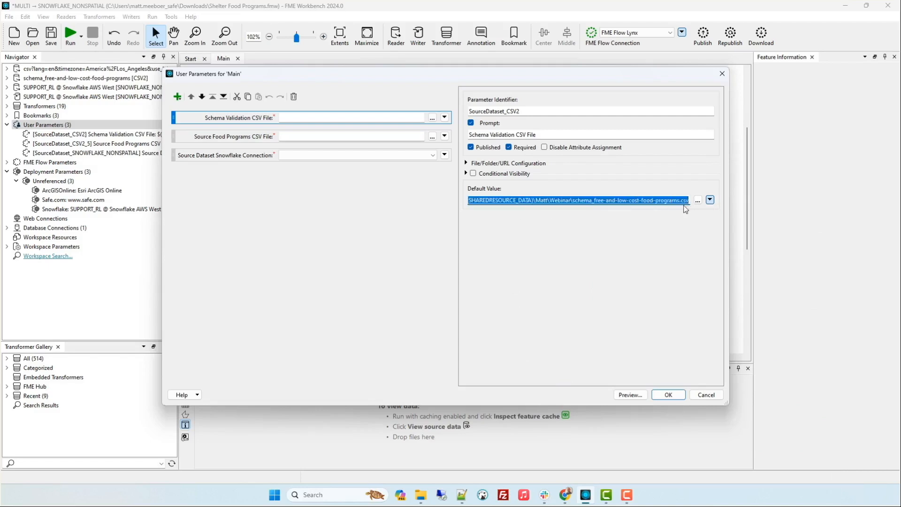
{"action": "left_click", "coordinate": [706, 394]}
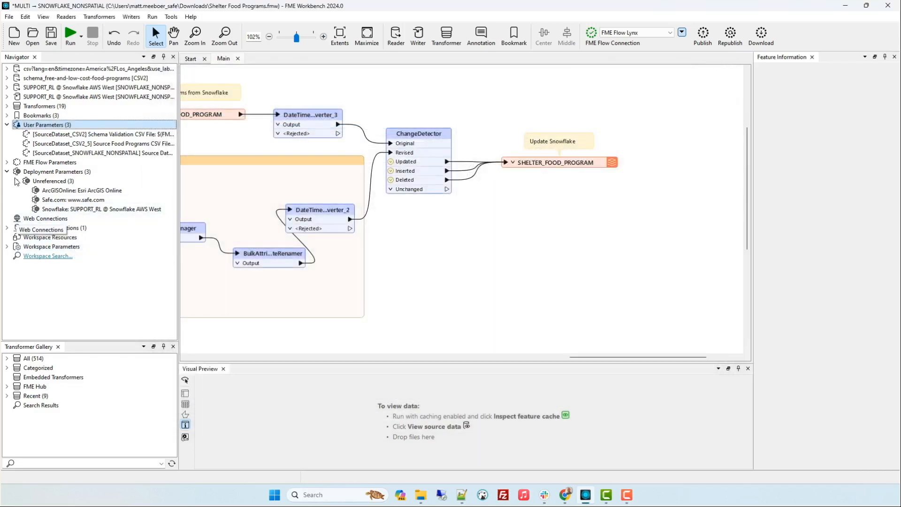
Expand the FME Flow parameters and check the directory set for FME_SHAREDRESOURCE_DATA, leaving it without changes
{"action": "left_click", "coordinate": [7, 162]}
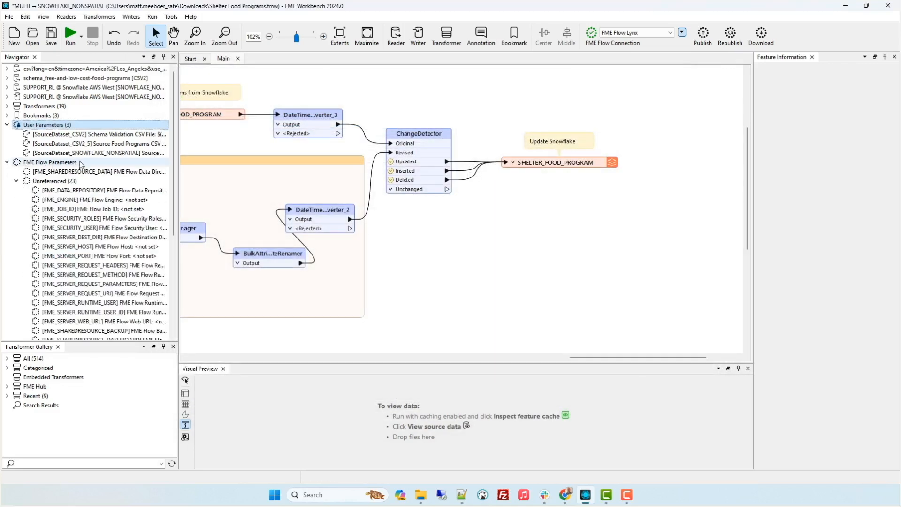
{"action": "left_click", "coordinate": [105, 172]}
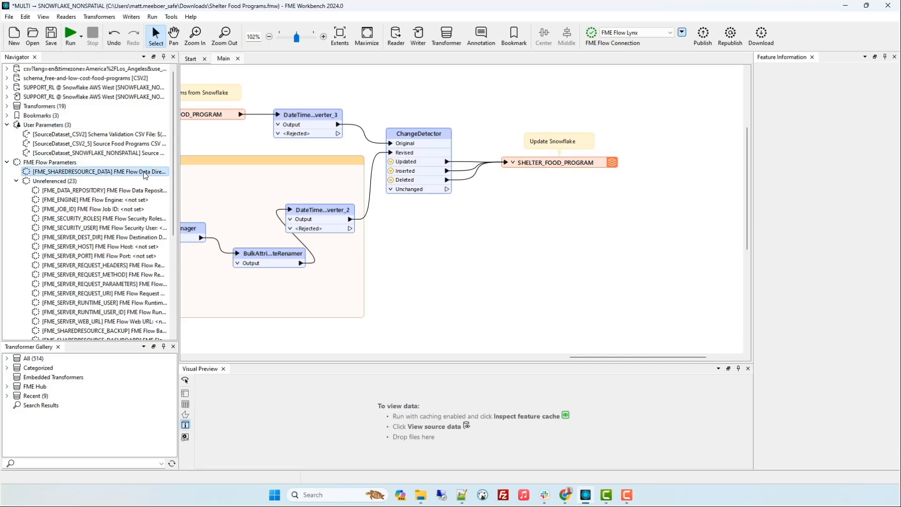
{"action": "double_click", "coordinate": [145, 175]}
{"action": "left_click", "coordinate": [425, 235]}
{"action": "key", "text": "ctrl+a"}
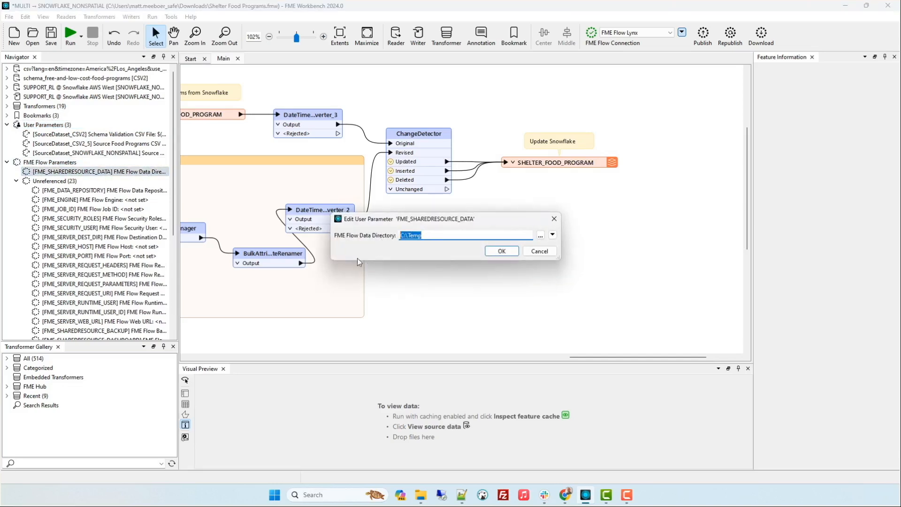
{"action": "left_click", "coordinate": [441, 233]}
{"action": "left_click", "coordinate": [539, 251]}
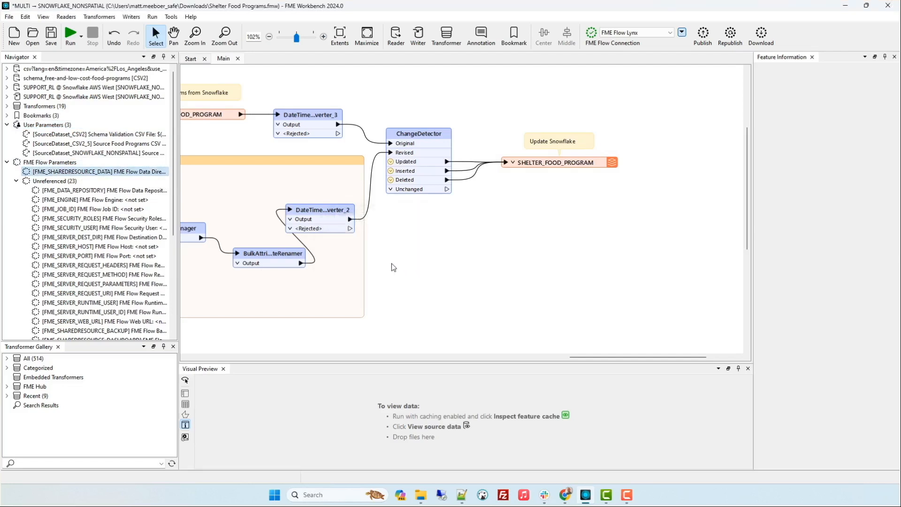
Review the default values of the Source Food Programs CSV File and Source Dataset Snowflake Connection user parameters
{"action": "right_click", "coordinate": [51, 125]}
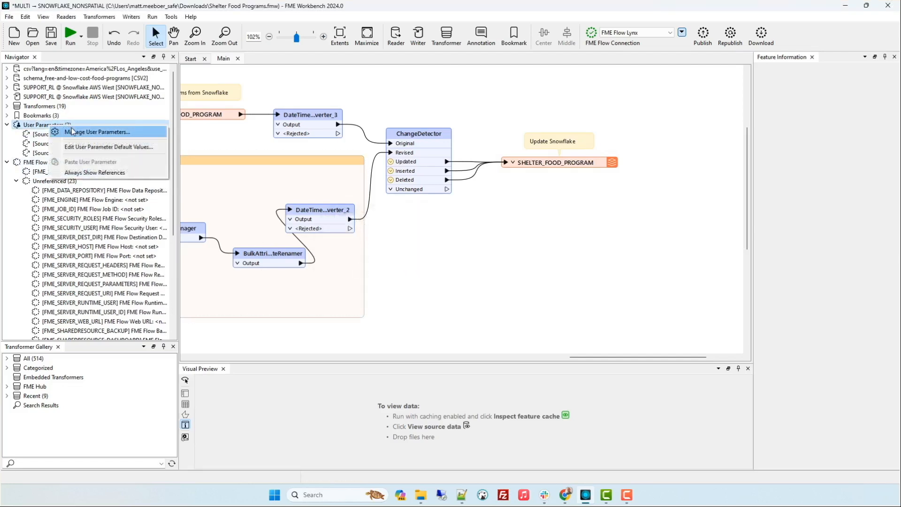
{"action": "left_click", "coordinate": [94, 131]}
{"action": "left_click", "coordinate": [251, 140]}
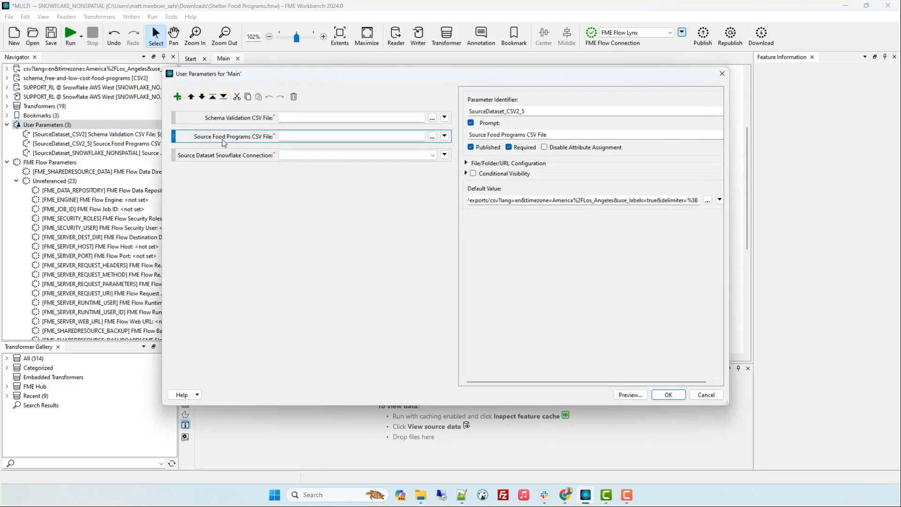
{"action": "left_click", "coordinate": [258, 155]}
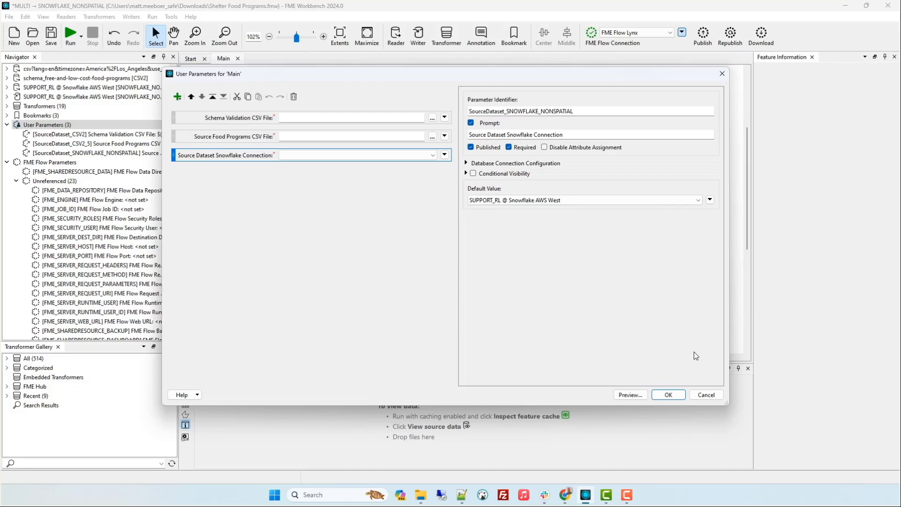
{"action": "left_click", "coordinate": [706, 395]}
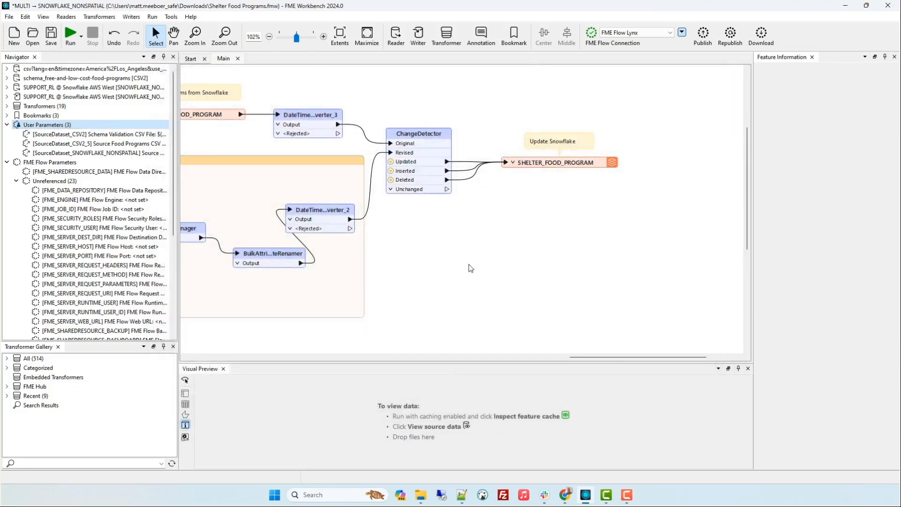
Sync the FME Flow Lynx connection and collapse the FME Flow and user parameter groups to focus on the unreferenced deployment parameters
{"action": "left_click", "coordinate": [684, 32]}
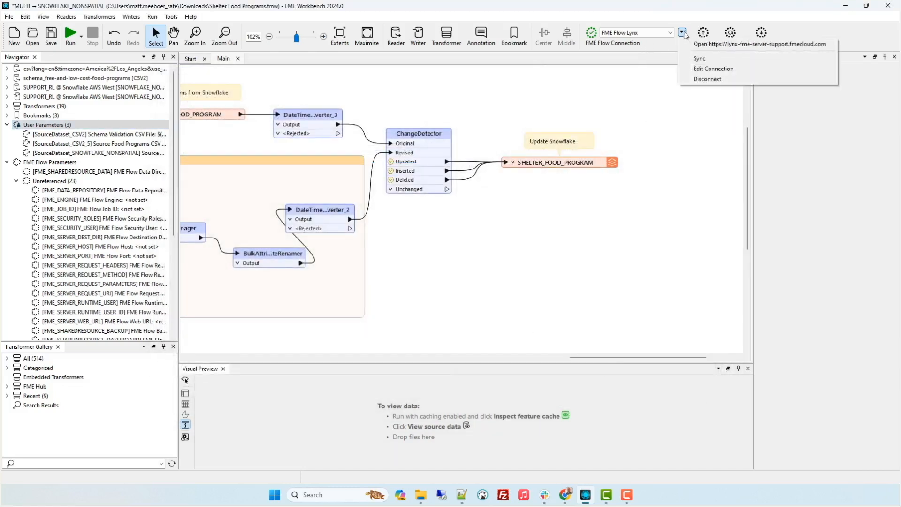
{"action": "left_click", "coordinate": [699, 59]}
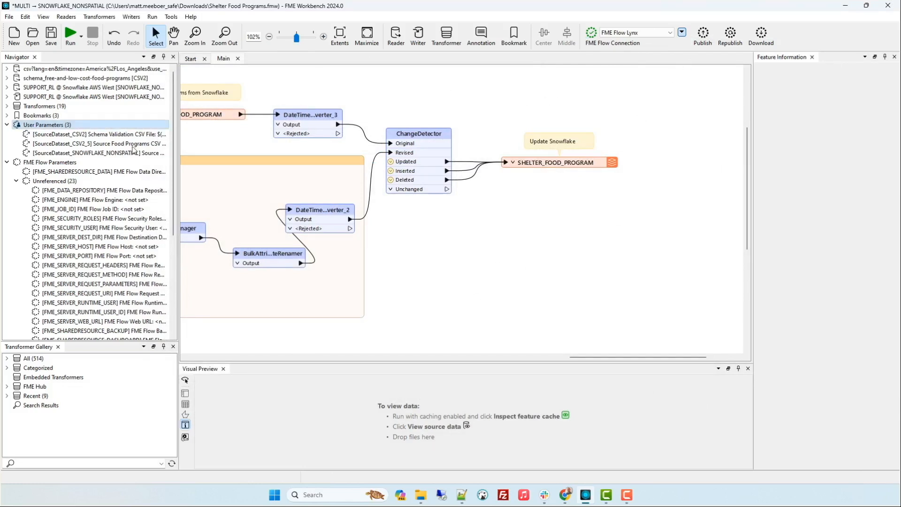
{"action": "left_click", "coordinate": [6, 162]}
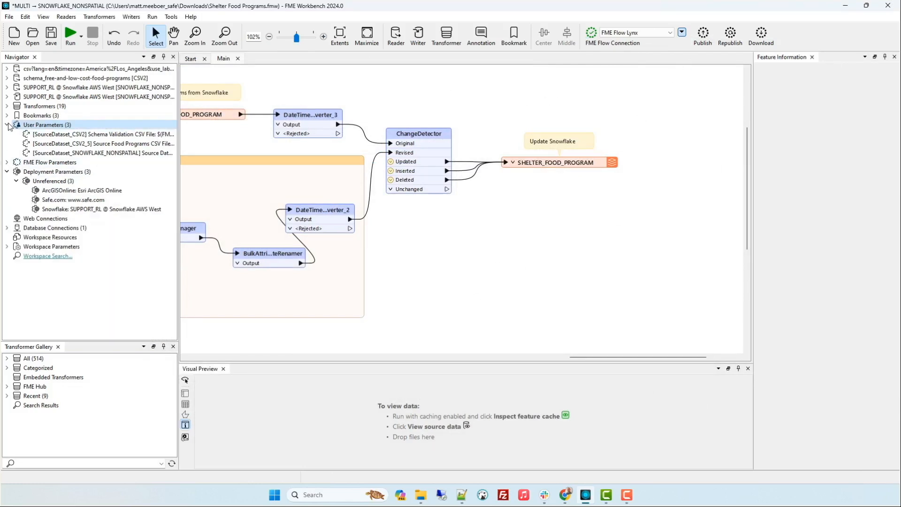
{"action": "left_click", "coordinate": [7, 125]}
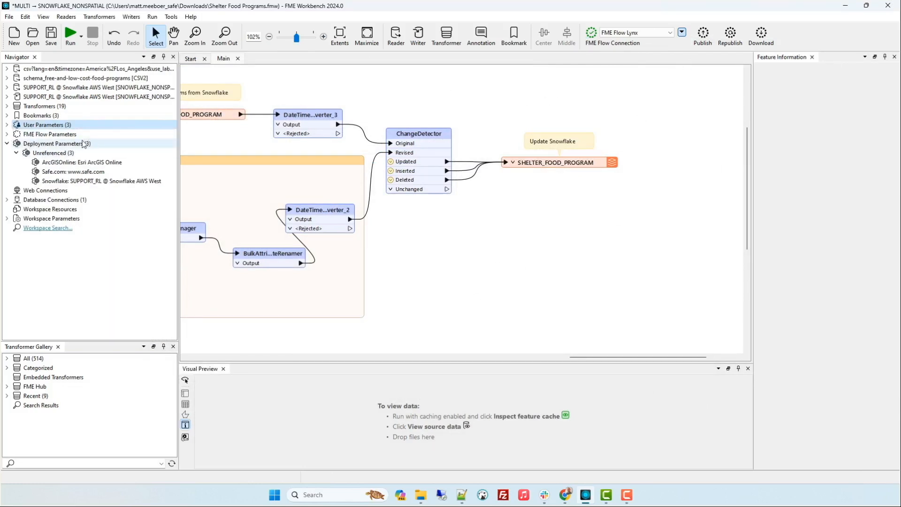
{"action": "left_click", "coordinate": [105, 154]}
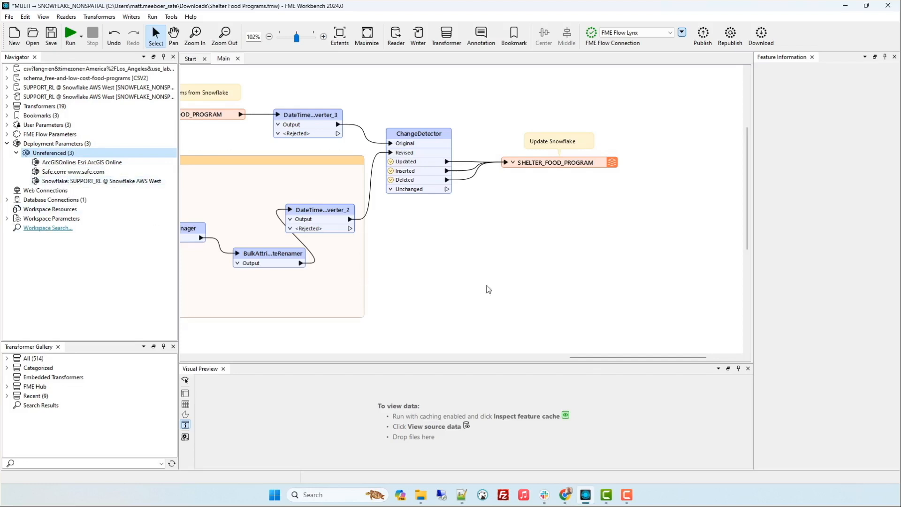
Switch to the browser and examine the Deployment Parameter Store in FME Flow
{"action": "left_click", "coordinate": [568, 497]}
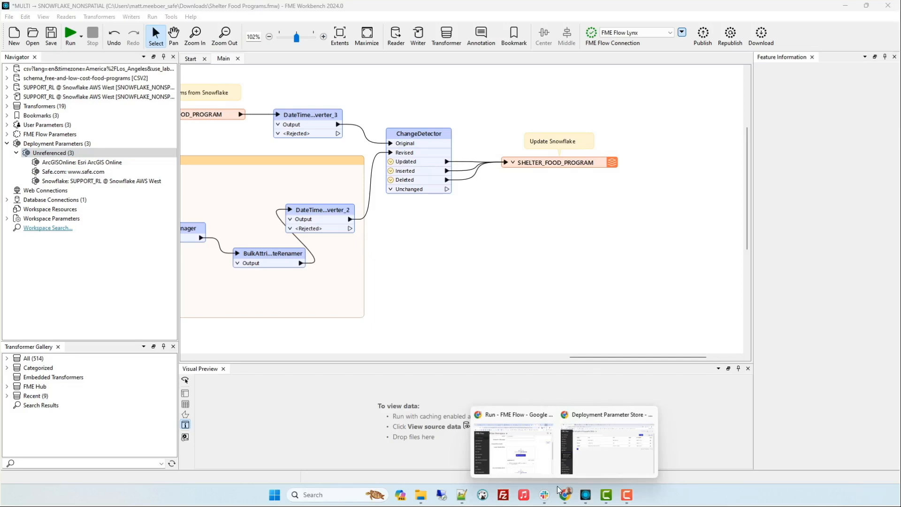
{"action": "left_click", "coordinate": [542, 466]}
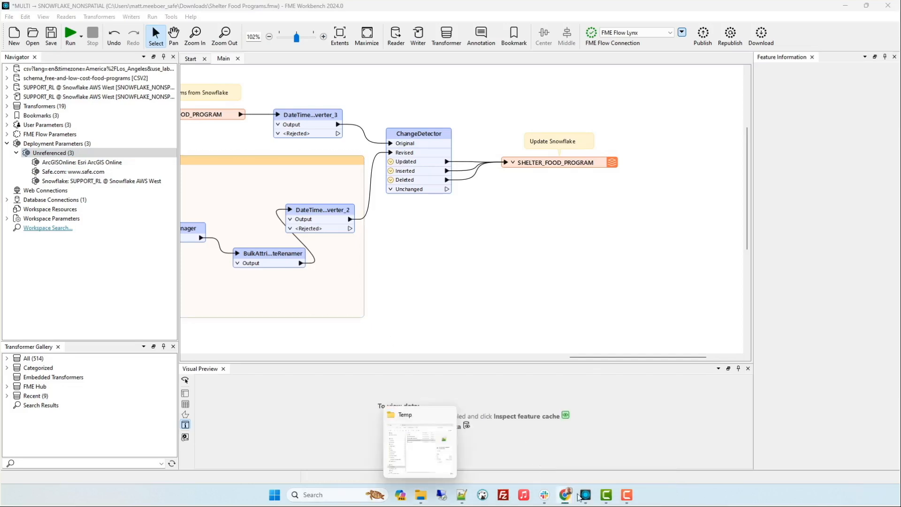
{"action": "mouse_move", "coordinate": [566, 495]}
{"action": "left_click", "coordinate": [580, 456]}
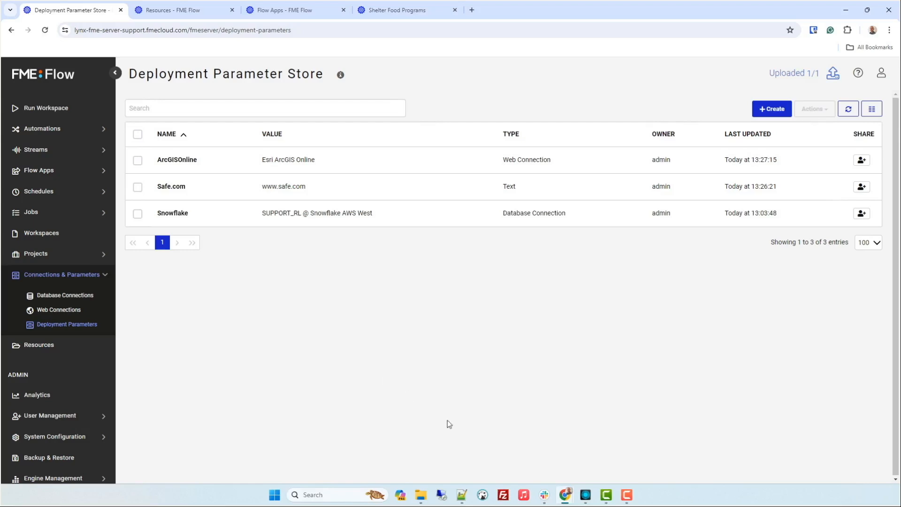
Return to FME Workbench and set the Source Dataset Snowflake Connection's default value to the Snowflake deployment parameter
{"action": "left_click", "coordinate": [585, 495]}
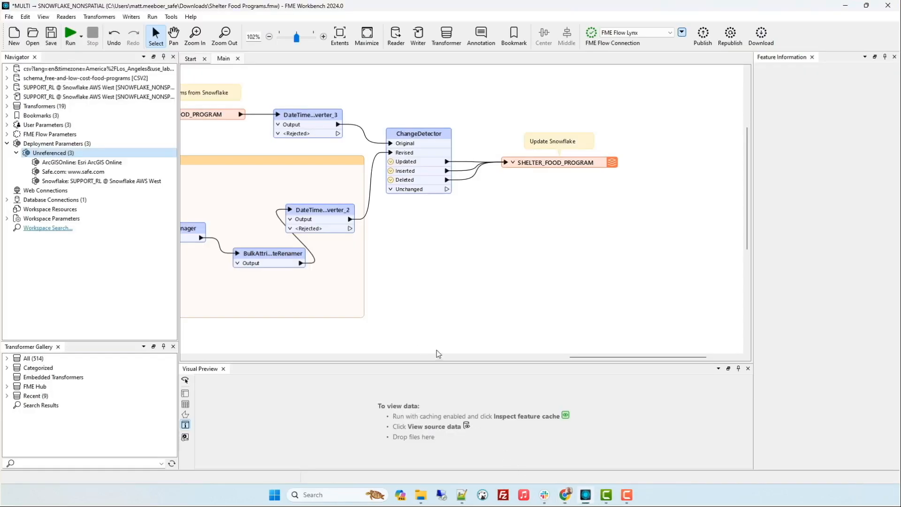
{"action": "left_click", "coordinate": [73, 183]}
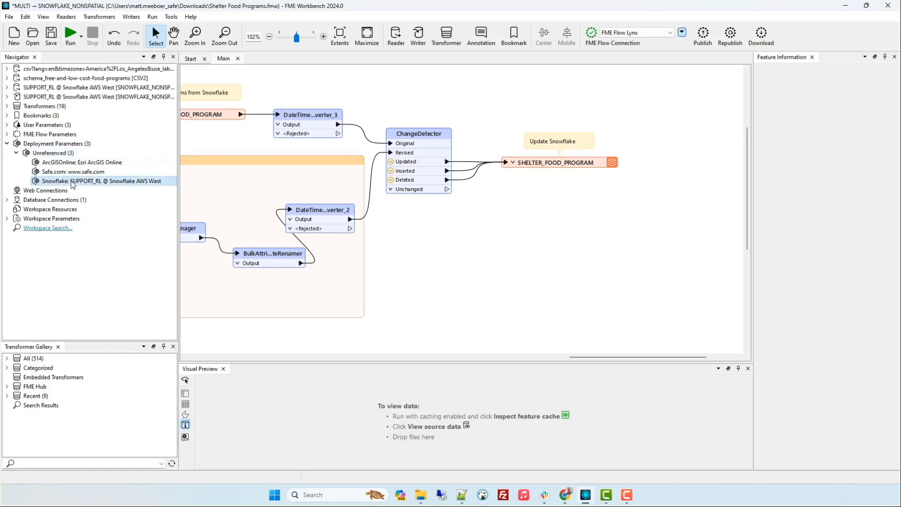
{"action": "left_click", "coordinate": [46, 181]}
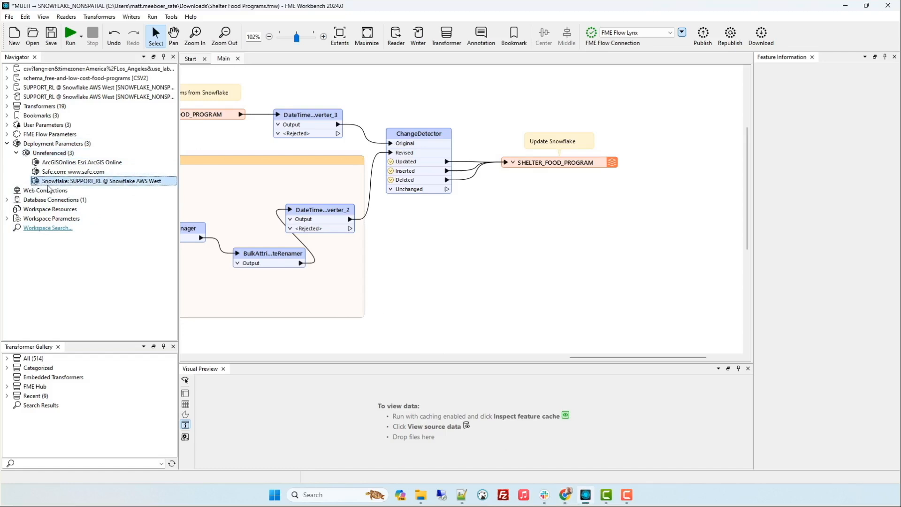
{"action": "right_click", "coordinate": [29, 124]}
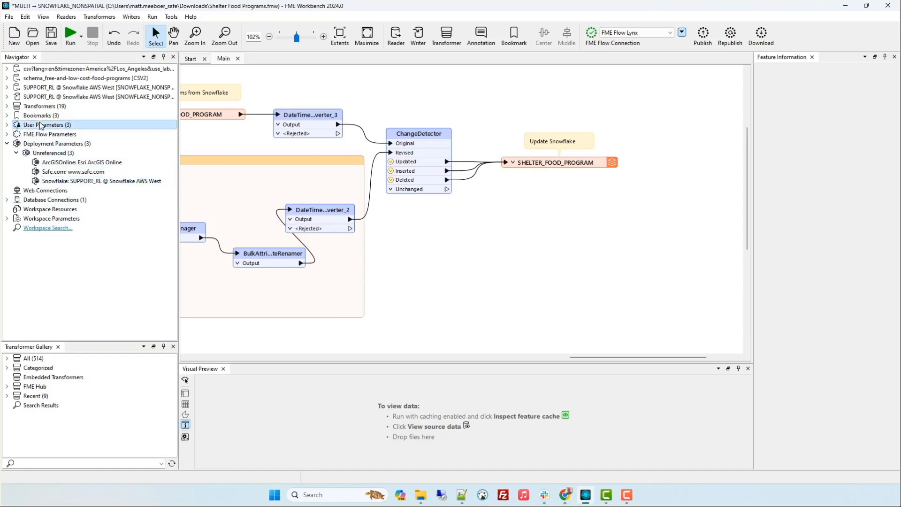
{"action": "left_click", "coordinate": [70, 132]}
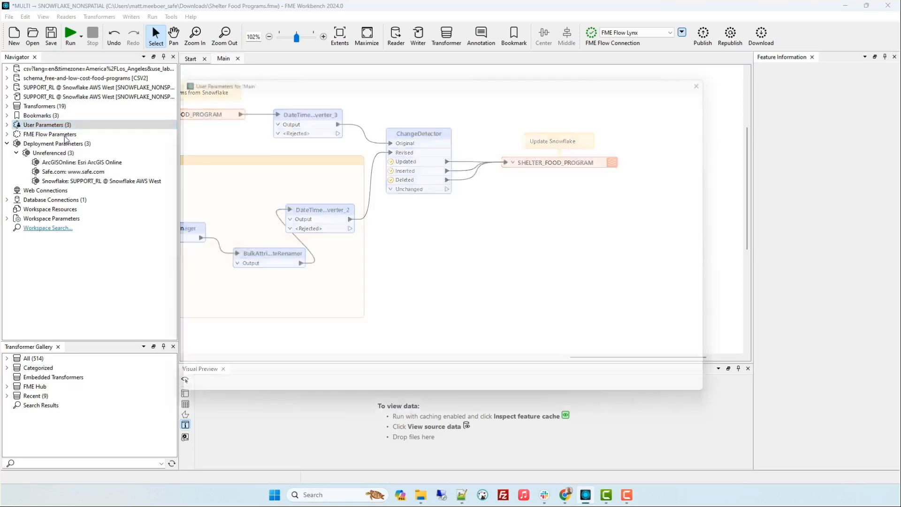
{"action": "left_click", "coordinate": [247, 151]}
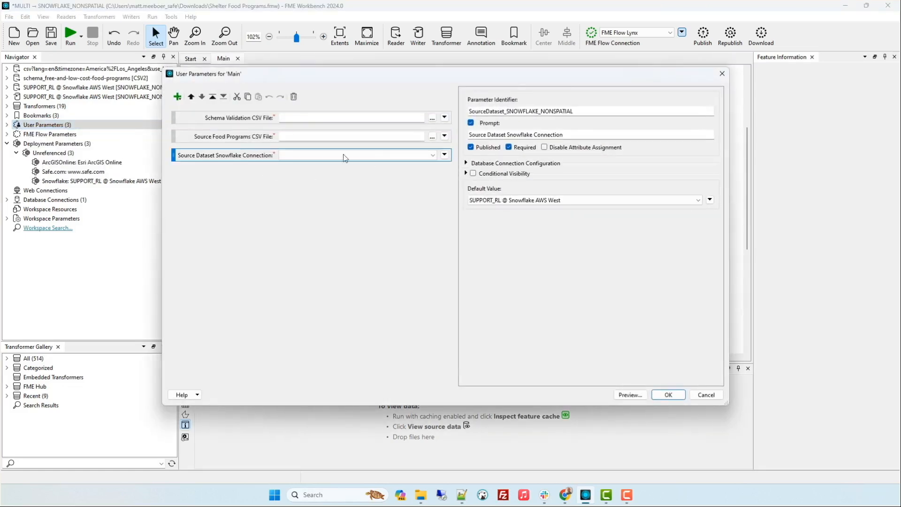
{"action": "left_click", "coordinate": [710, 200]}
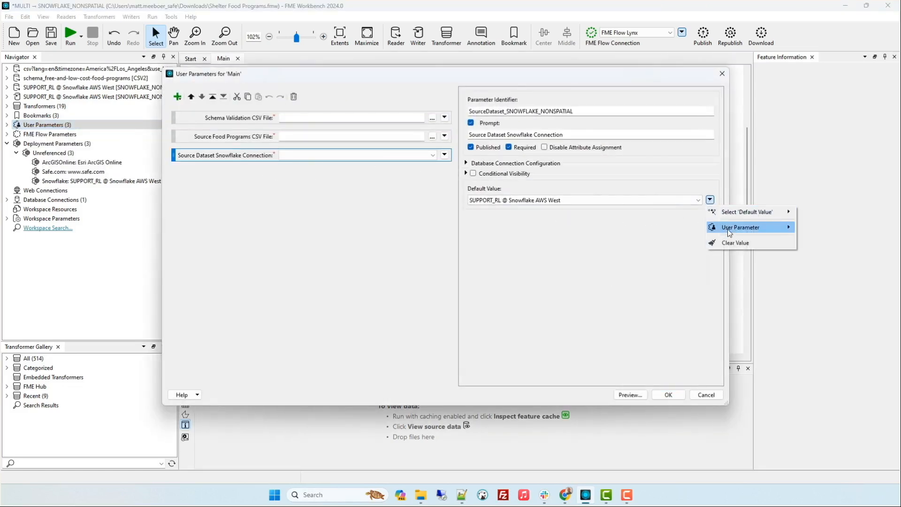
{"action": "mouse_move", "coordinate": [732, 227]}
{"action": "mouse_move", "coordinate": [663, 278]}
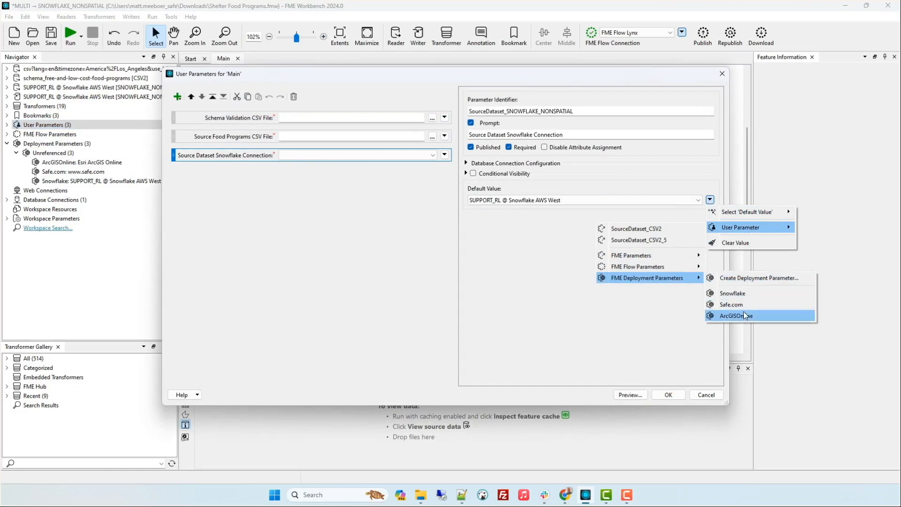
{"action": "left_click", "coordinate": [750, 293]}
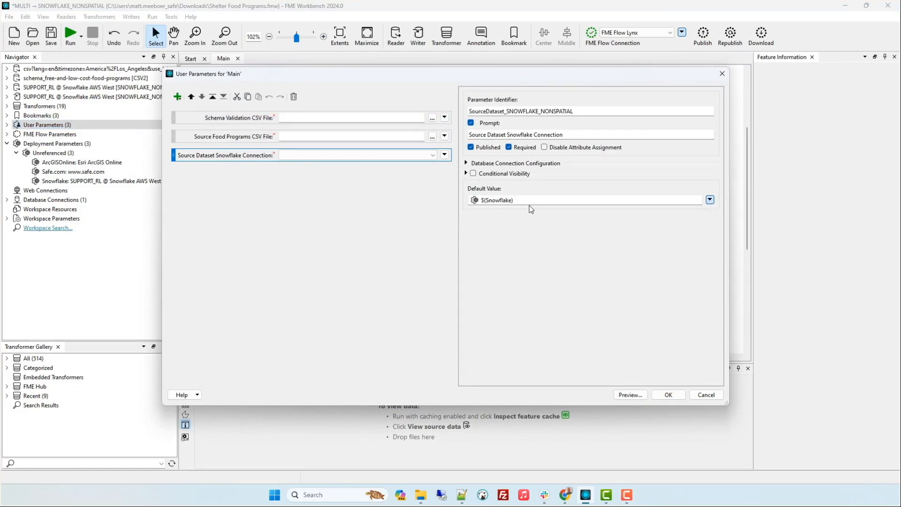
{"action": "left_click", "coordinate": [668, 394]}
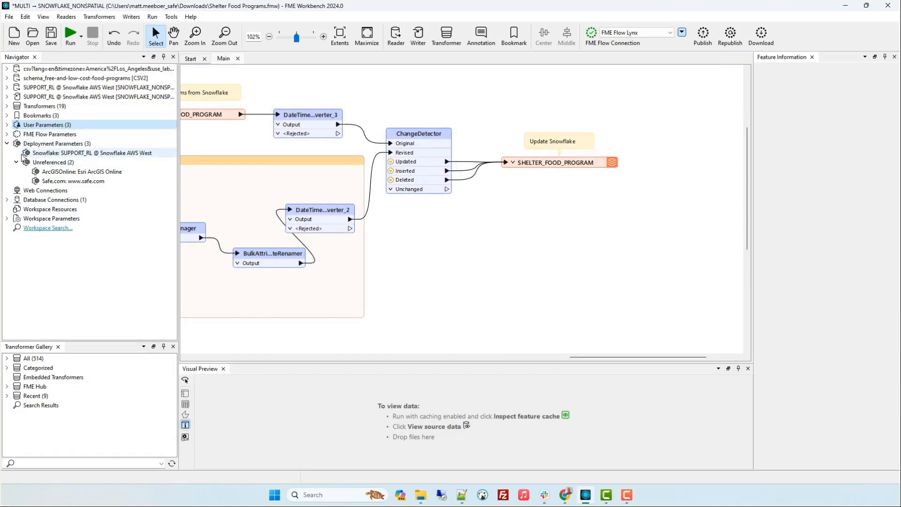
Expand the Snowflake reader and writer to check their connection links, and republish the workspace to FME Flow
{"action": "left_click", "coordinate": [7, 96]}
{"action": "left_click", "coordinate": [7, 87]}
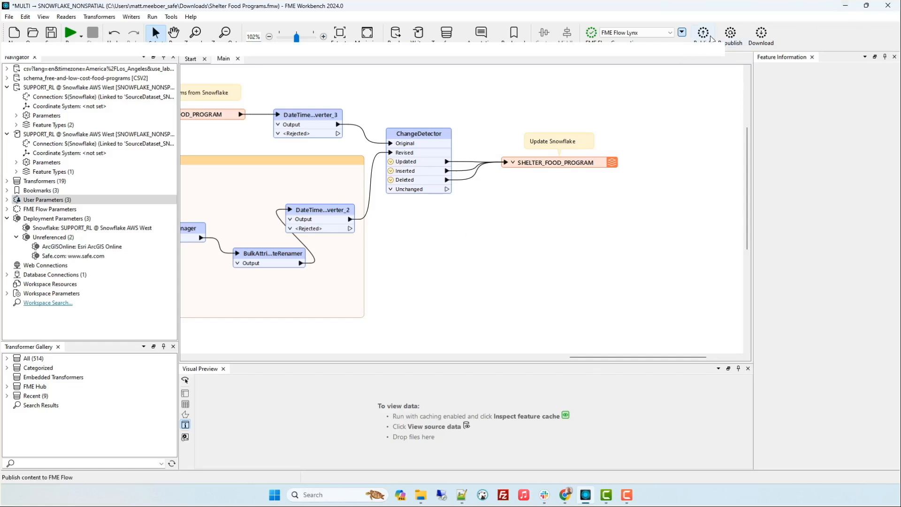
{"action": "left_click", "coordinate": [731, 34]}
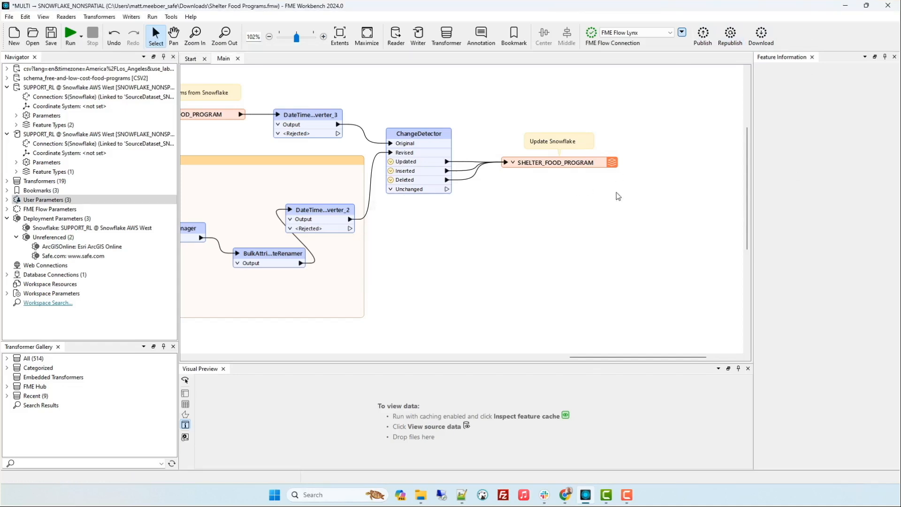
Switch to the browser, review the Webinar resources folder, and examine the Shelter Food Programs workspace app's parameters and schema file path
{"action": "left_click", "coordinate": [846, 6]}
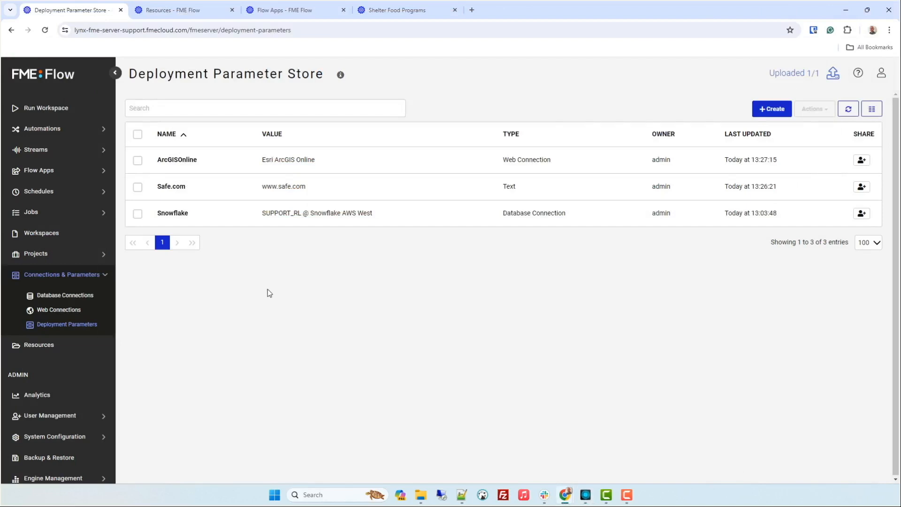
{"action": "left_click", "coordinate": [177, 11]}
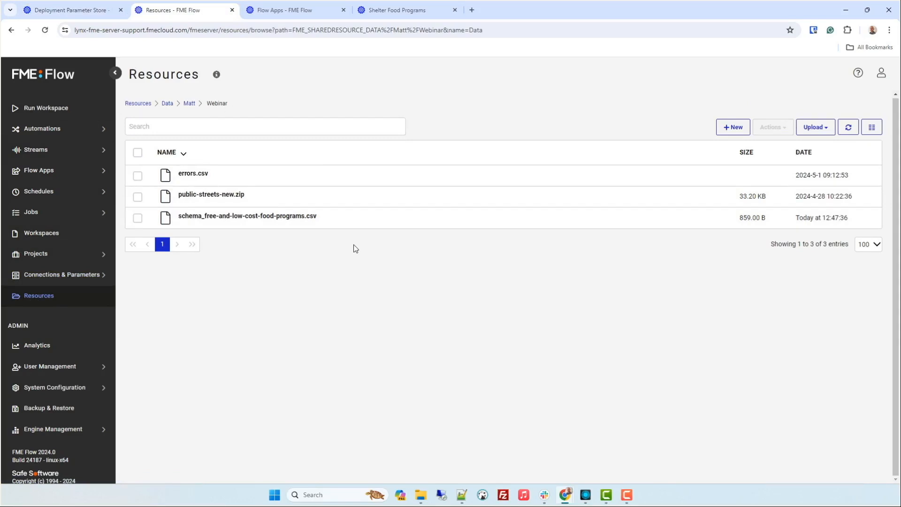
{"action": "left_click", "coordinate": [278, 11]}
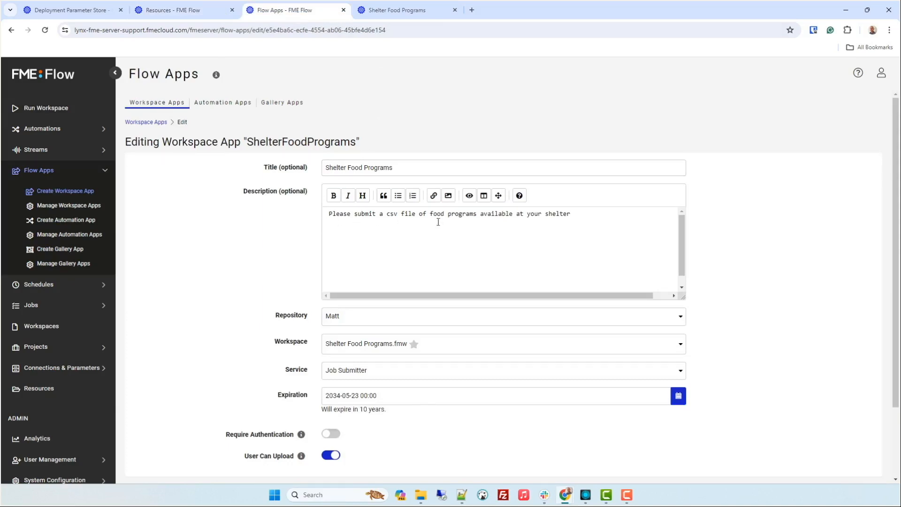
{"action": "scroll", "coordinate": [271, 249], "scroll_direction": "down", "scroll_amount": 2}
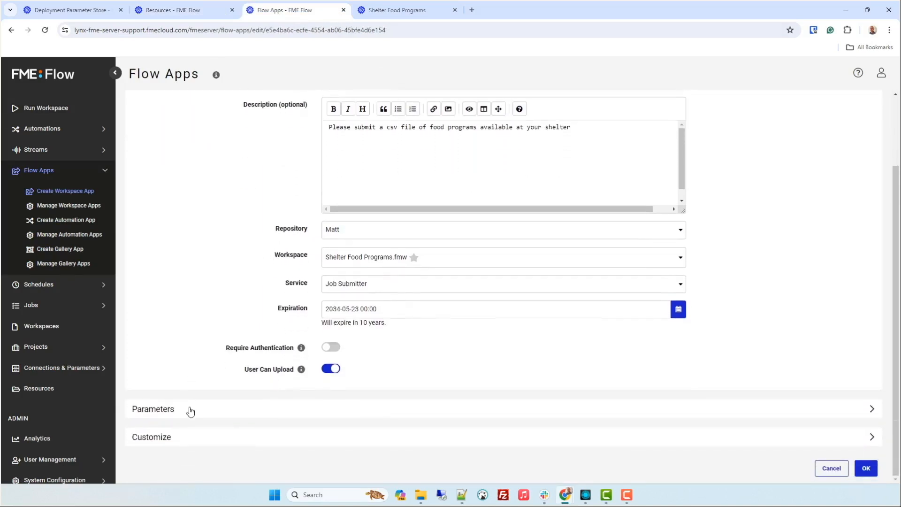
{"action": "left_click", "coordinate": [188, 411]}
{"action": "scroll", "coordinate": [188, 347], "scroll_direction": "down", "scroll_amount": 5}
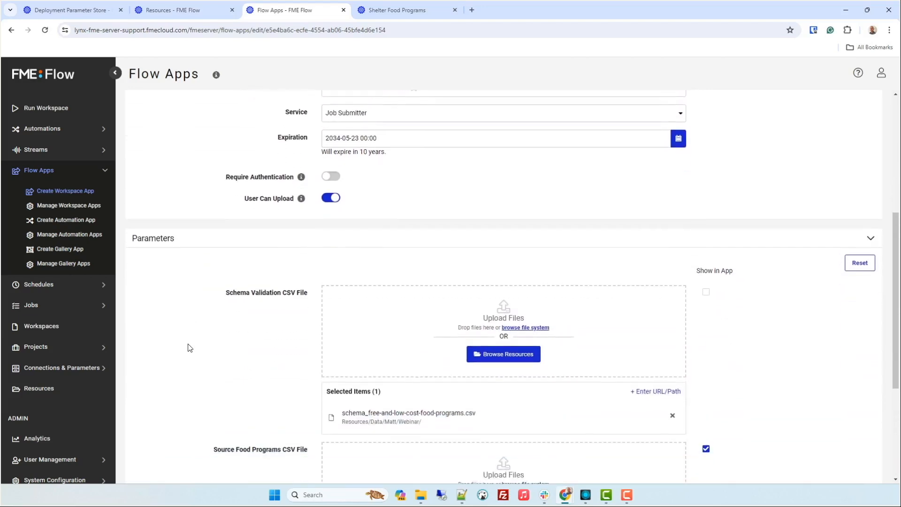
{"action": "scroll", "coordinate": [188, 347], "scroll_direction": "down", "scroll_amount": 1}
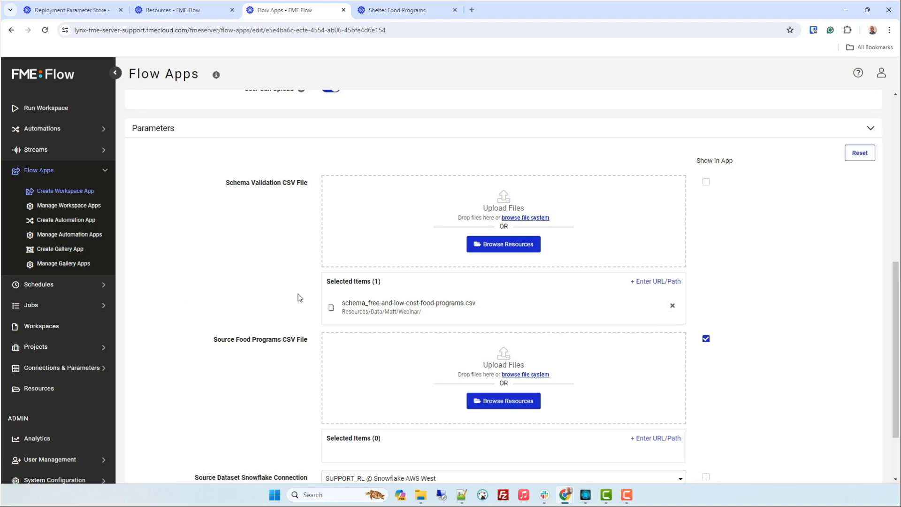
{"action": "left_click_drag", "start_coordinate": [342, 312], "coordinate": [429, 313]}
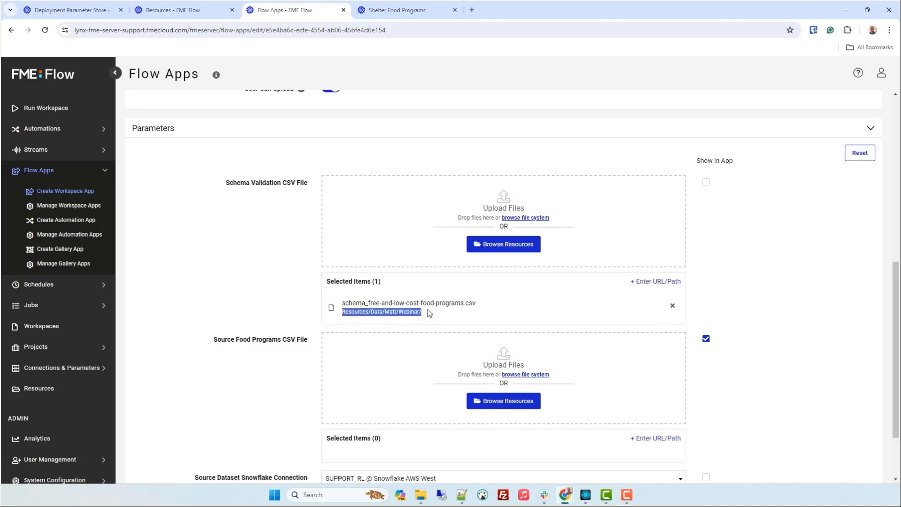
{"action": "scroll", "coordinate": [305, 280], "scroll_direction": "down", "scroll_amount": 2}
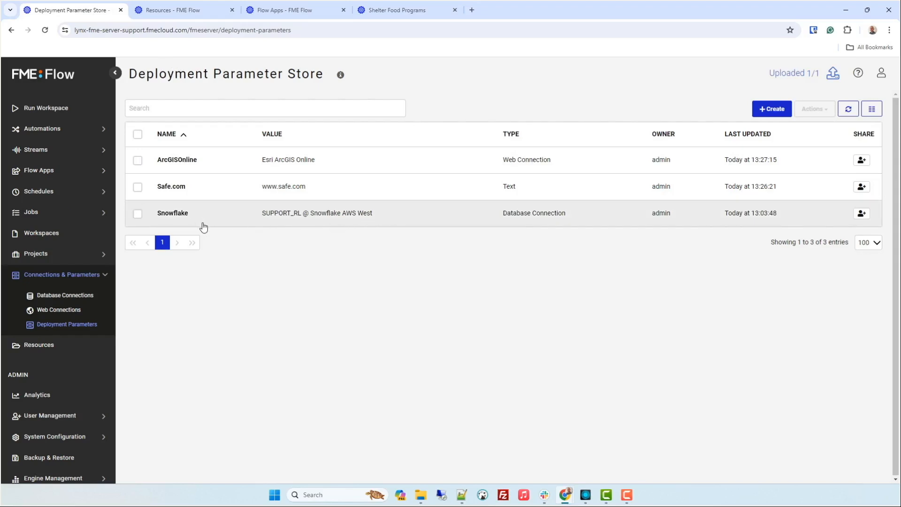
Open the saved Shelter Food Programs app and upload free-and-low-cost-food-programs.csv as its Source Food Programs CSV File
{"action": "left_click", "coordinate": [282, 10]}
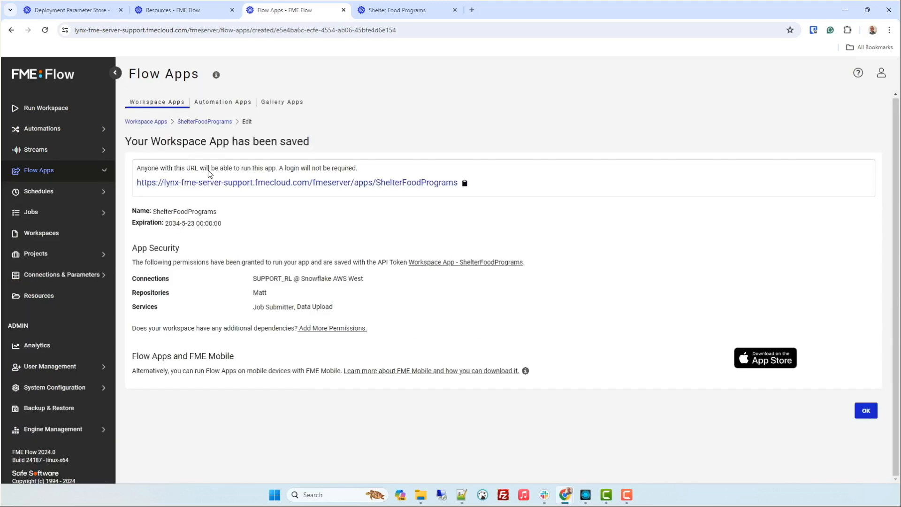
{"action": "left_click", "coordinate": [419, 12]}
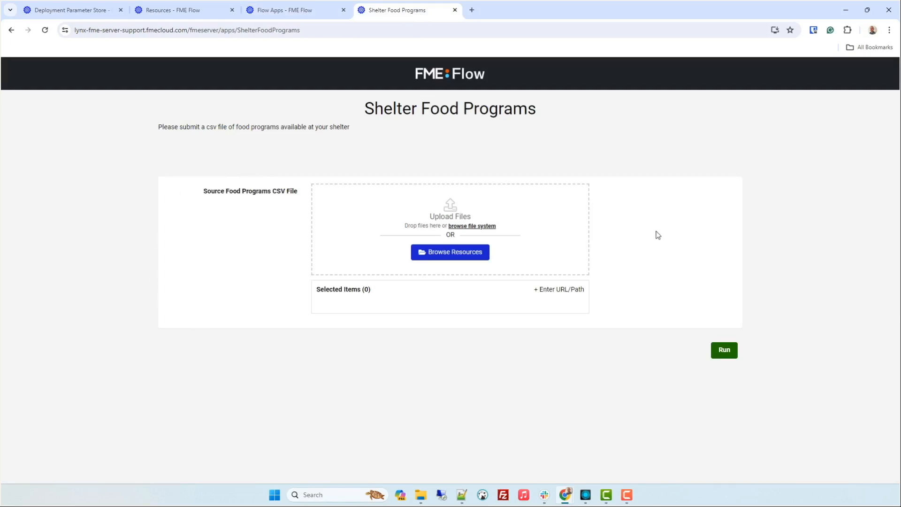
{"action": "left_click", "coordinate": [421, 494]}
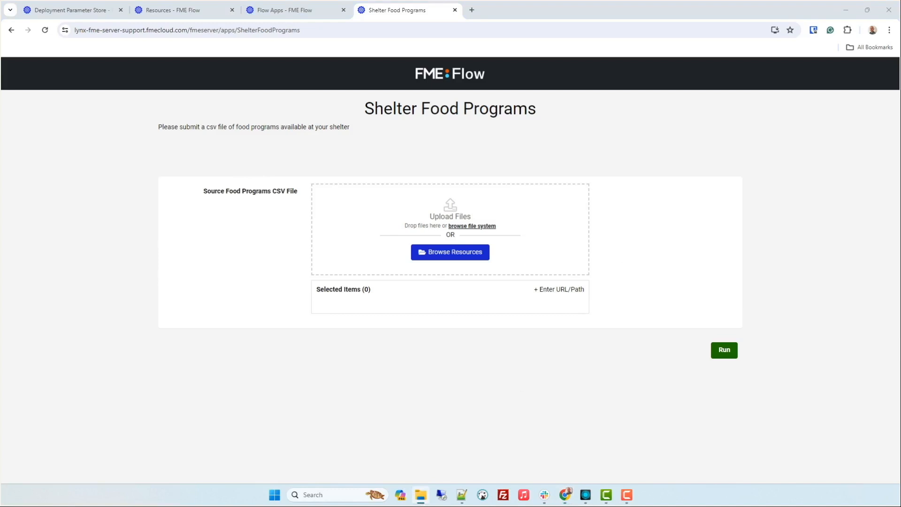
{"action": "left_click_drag", "start_coordinate": [0, 262], "coordinate": [136, 230]}
{"action": "left_click_drag", "start_coordinate": [59, 356], "coordinate": [335, 270]}
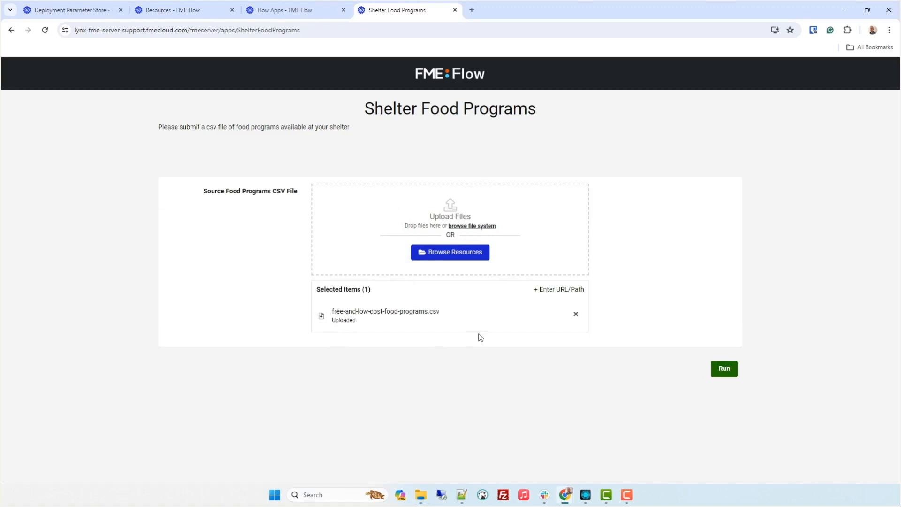
Check the temporary uploads, confirm the selected food programs CSV file, and run the app
{"action": "left_click", "coordinate": [457, 257]}
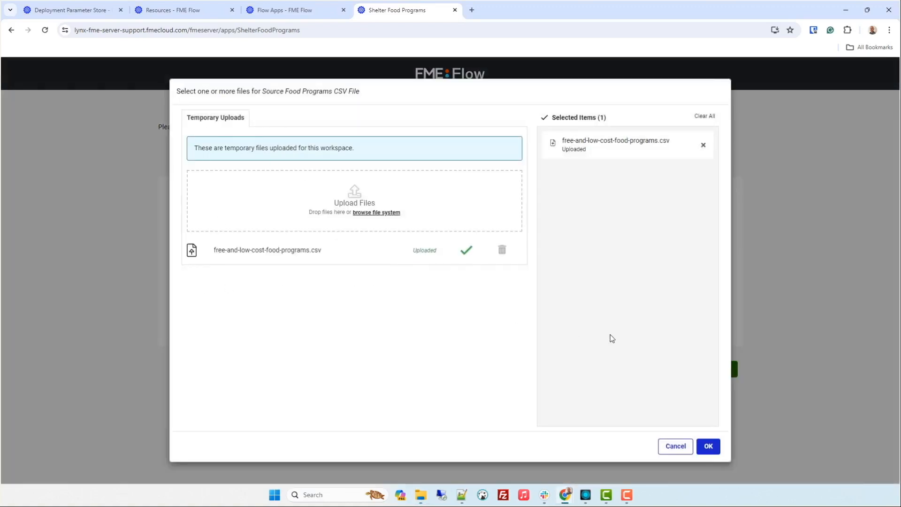
{"action": "left_click", "coordinate": [704, 448]}
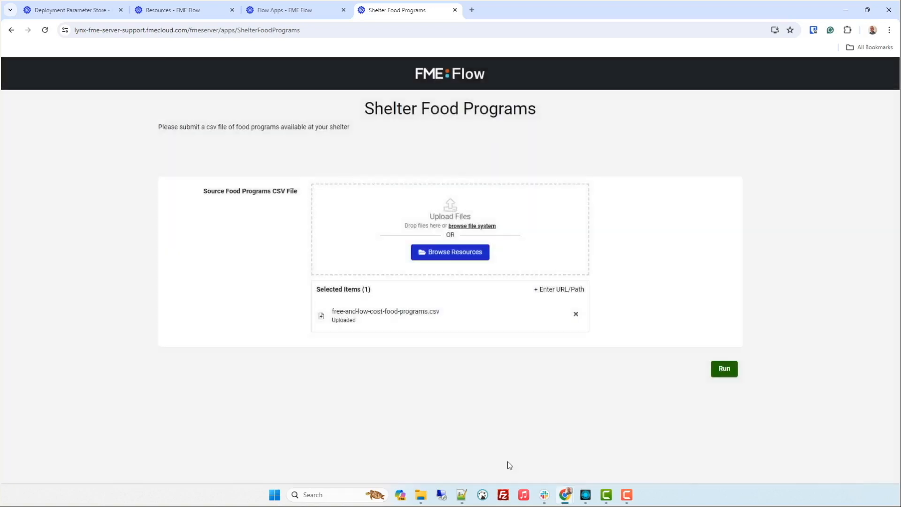
{"action": "left_click", "coordinate": [714, 373]}
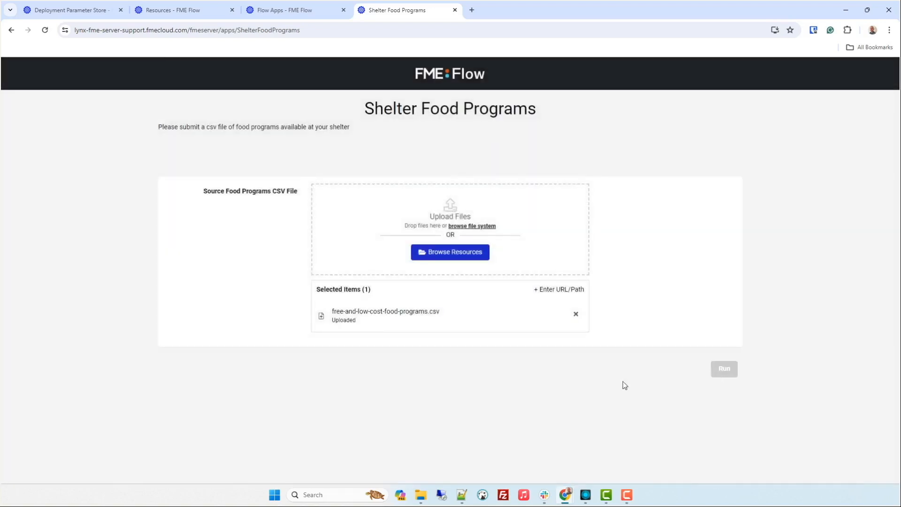